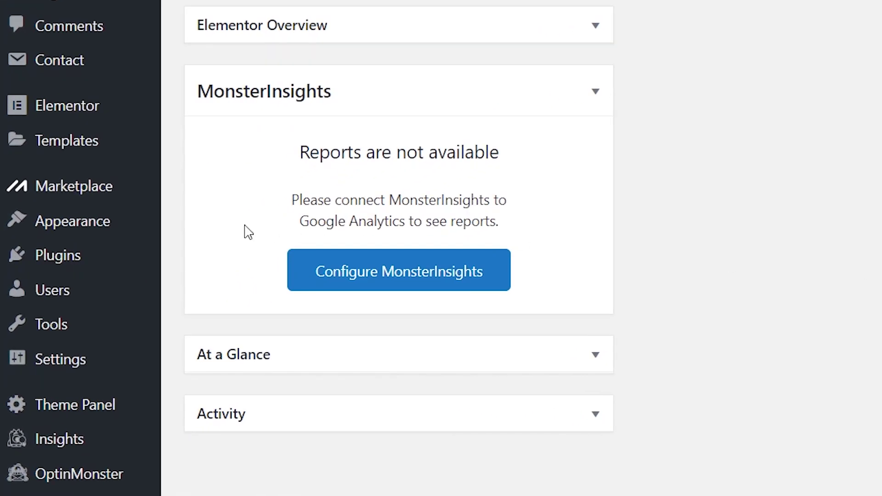
Search the plugin directory for 'wpforms', then install and activate Contact Form by WPForms
{"action": "mouse_move", "coordinate": [31, 340]}
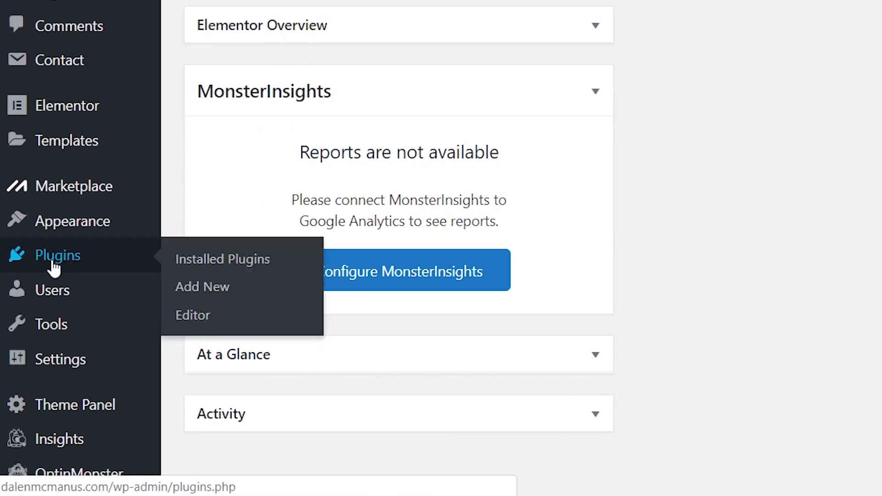
{"action": "left_click", "coordinate": [240, 292]}
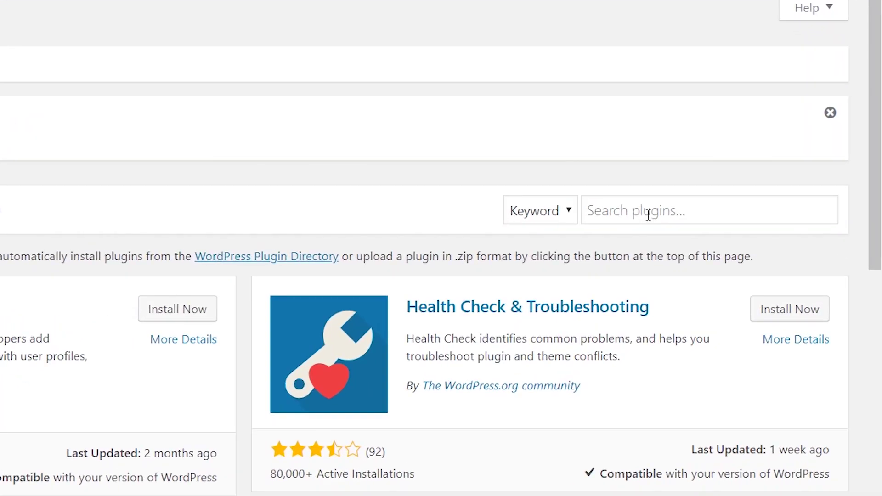
{"action": "left_click", "coordinate": [648, 214]}
{"action": "type", "text": "wpforms"}
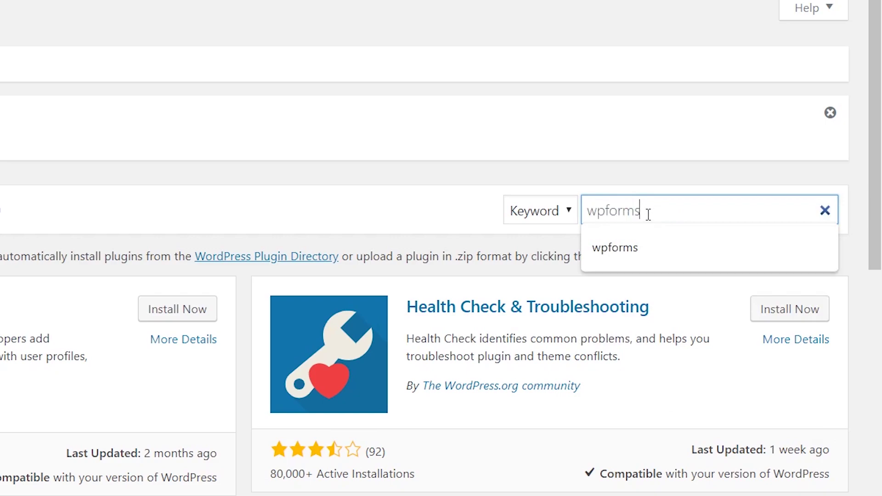
{"action": "key", "text": "Return"}
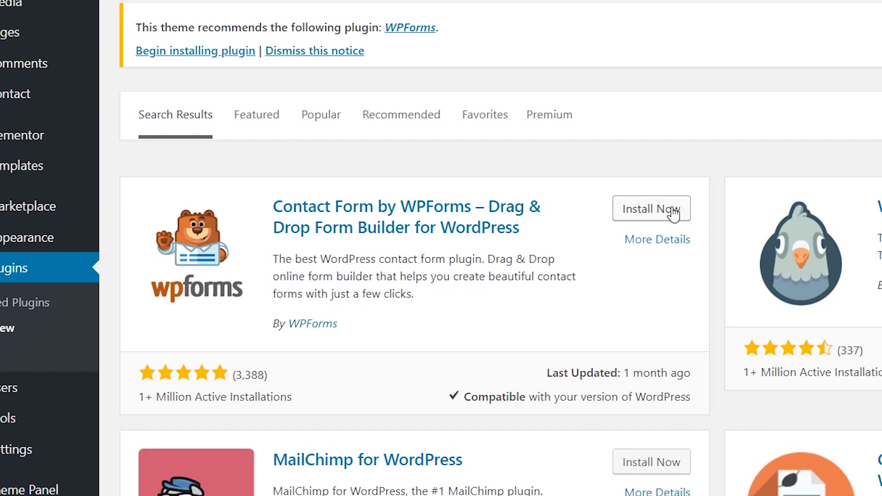
{"action": "left_click", "coordinate": [655, 216]}
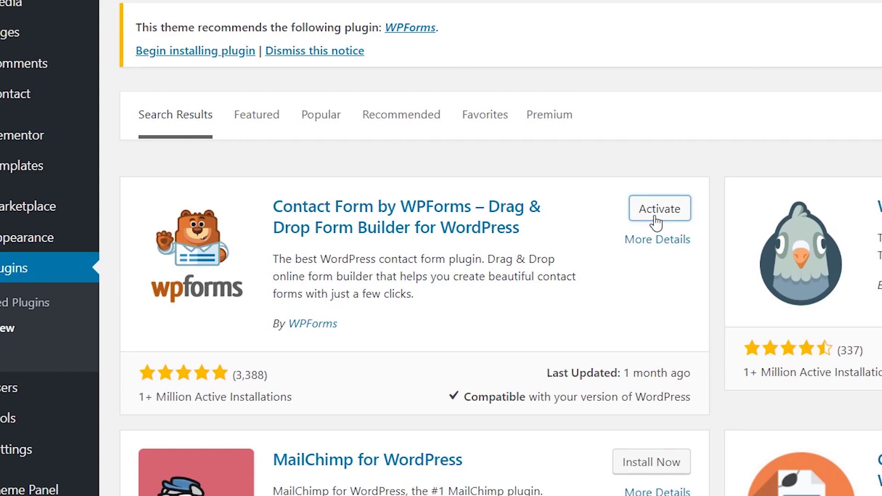
{"action": "left_click", "coordinate": [654, 216]}
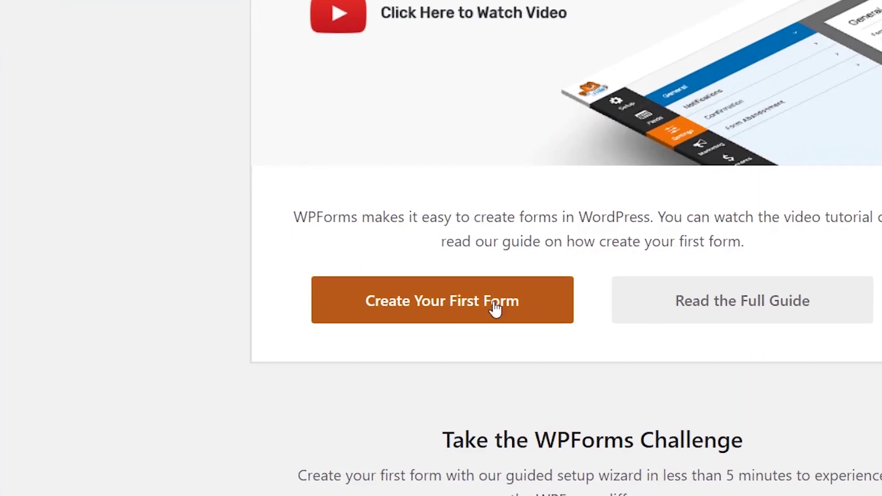
Name the first form as the site owner's contact form and start it from the Blank Form template
{"action": "left_click", "coordinate": [528, 317]}
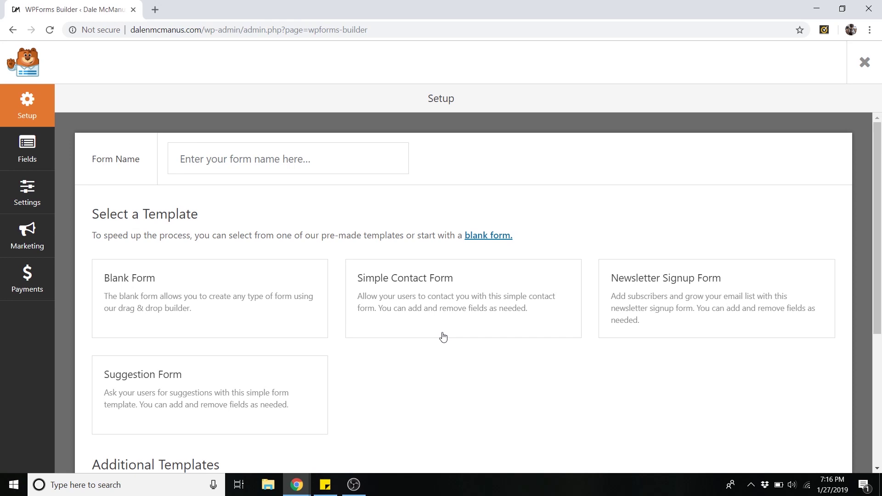
{"action": "left_click", "coordinate": [234, 152]}
{"action": "type", "text": "Dale"}
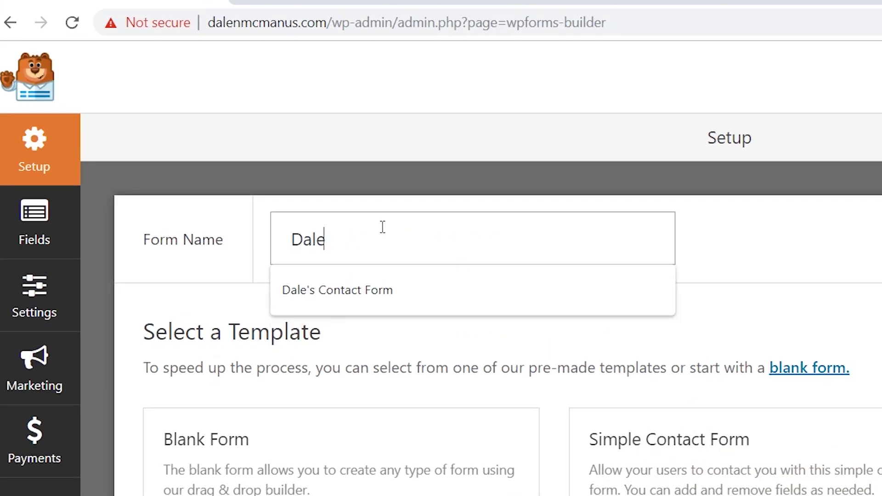
{"action": "type", "text": "'s Contact Form"}
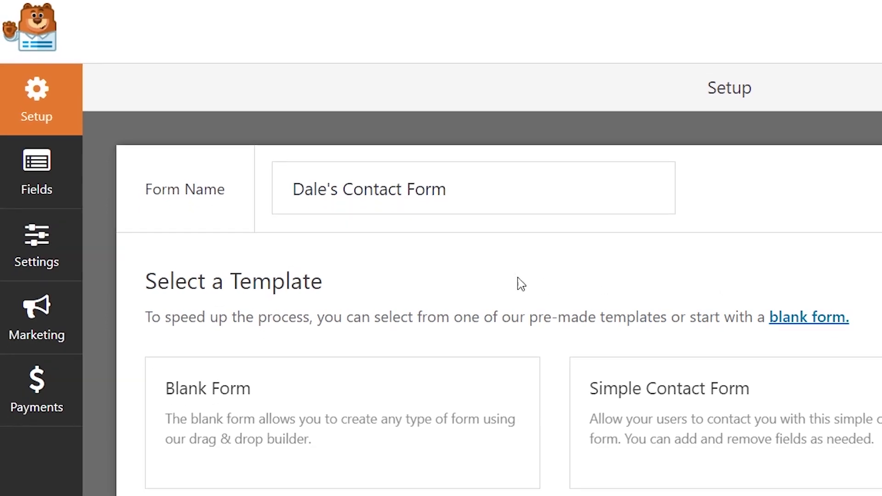
{"action": "mouse_move", "coordinate": [352, 434]}
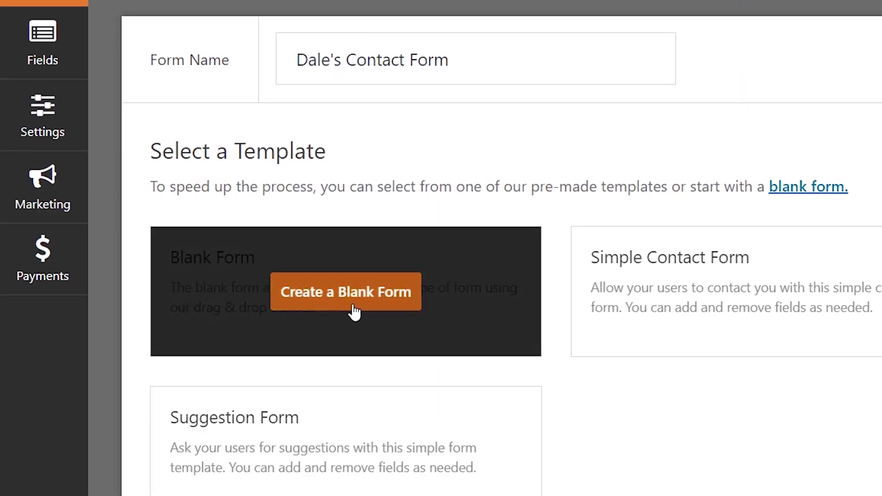
{"action": "left_click", "coordinate": [351, 308]}
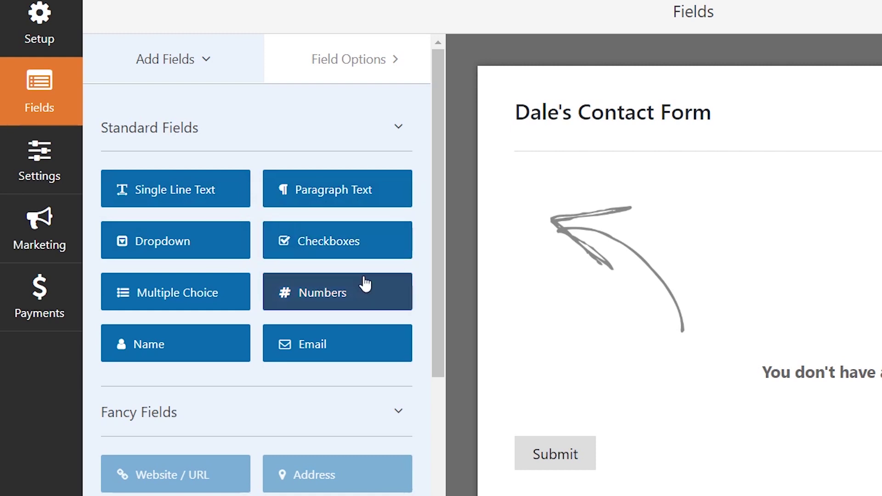
Add Name, Email and Paragraph Text fields, relabelling the paragraph field 'Message'
{"action": "left_click", "coordinate": [200, 349]}
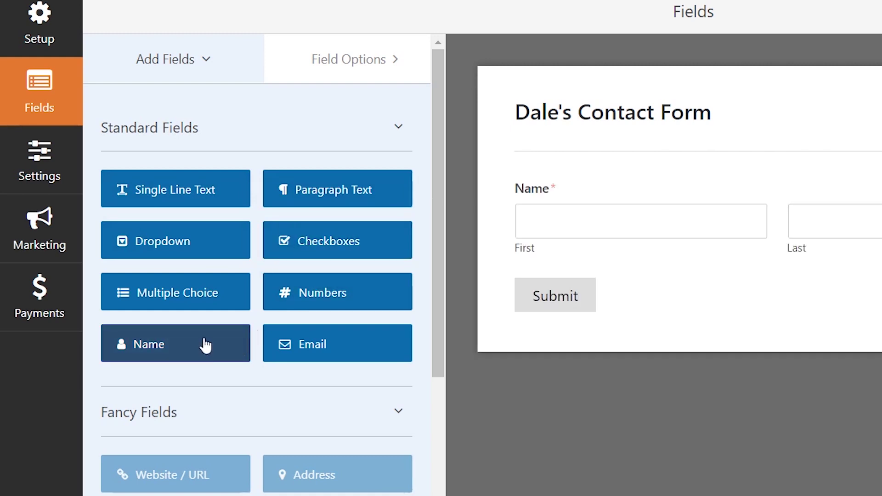
{"action": "left_click", "coordinate": [347, 345]}
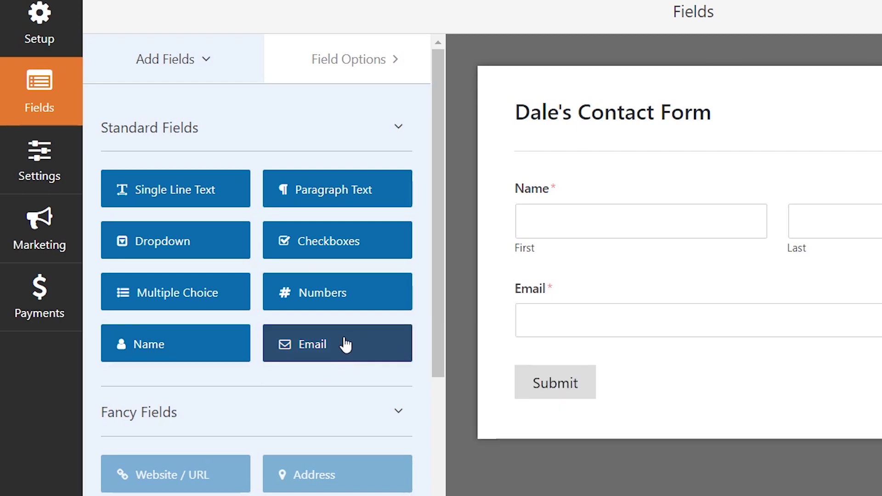
{"action": "left_click", "coordinate": [332, 199]}
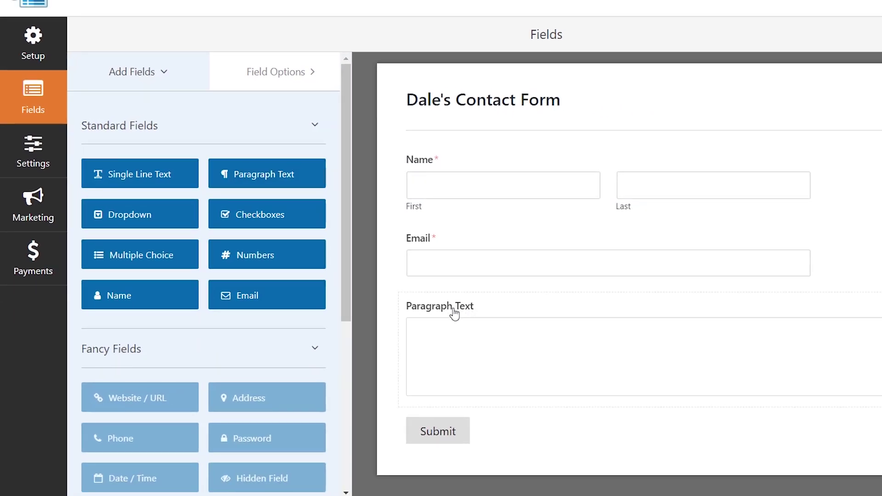
{"action": "left_click", "coordinate": [444, 308]}
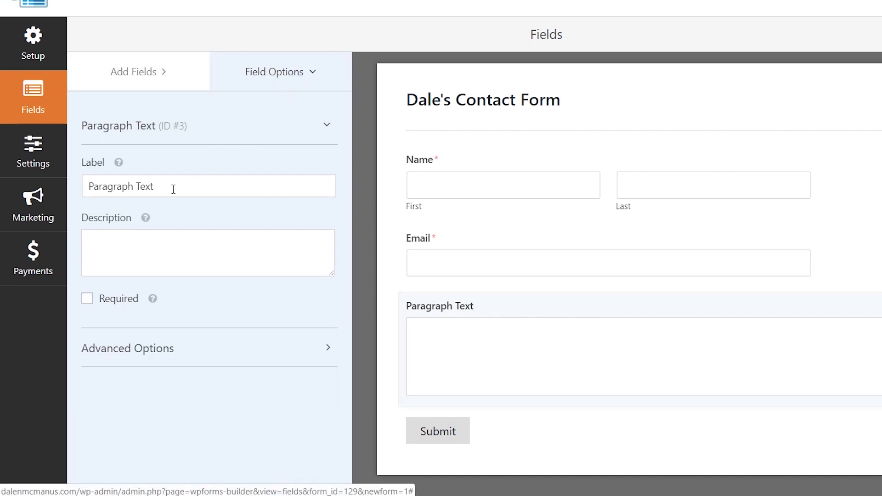
{"action": "left_click_drag", "start_coordinate": [169, 190], "coordinate": [65, 189]}
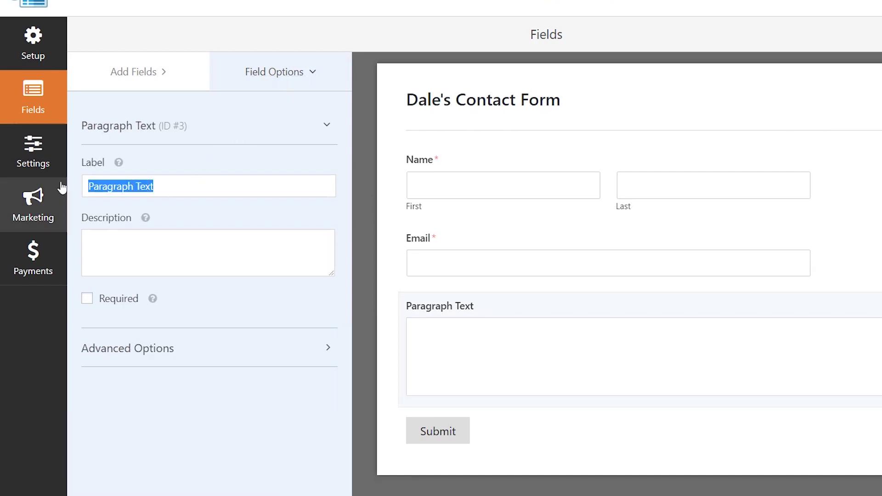
{"action": "type", "text": "Message"}
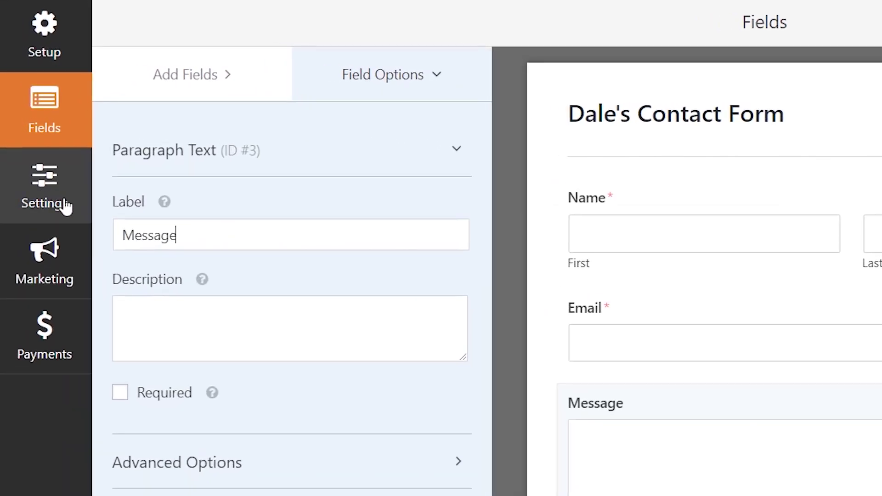
{"action": "left_click", "coordinate": [72, 205]}
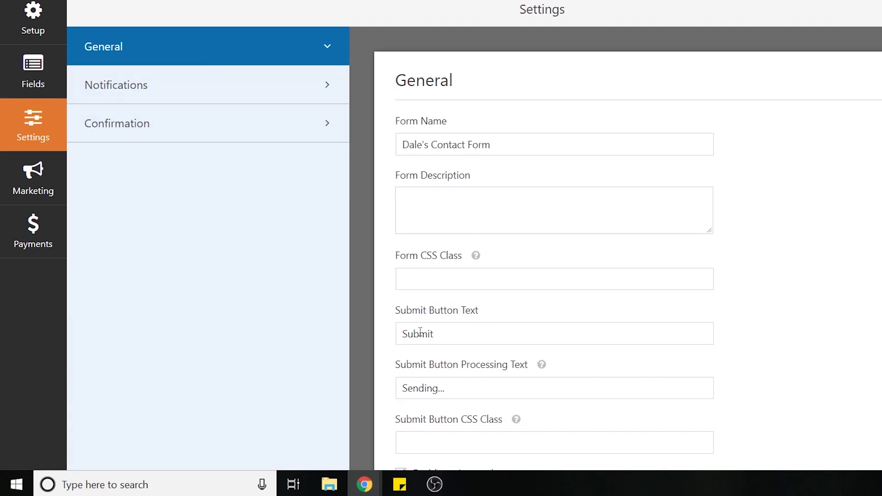
Replace the Notifications Send To Email Address with the owner's Gmail address
{"action": "left_click", "coordinate": [200, 93]}
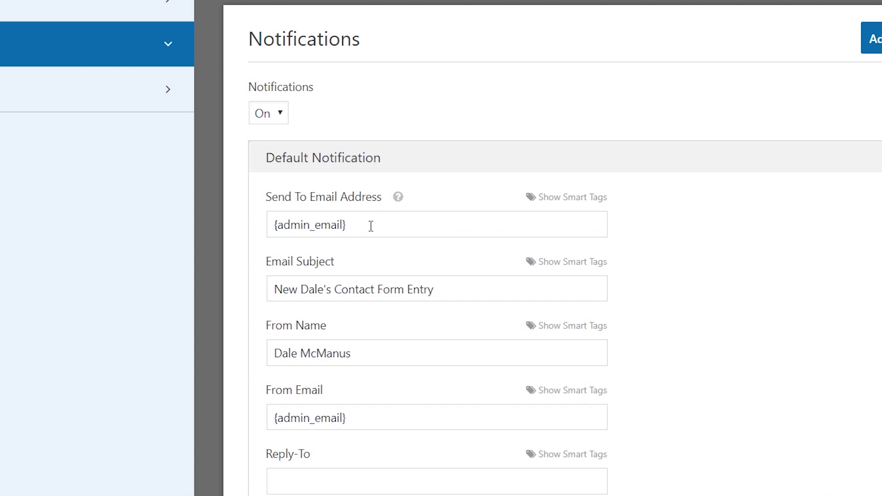
{"action": "triple_click", "coordinate": [345, 225]}
{"action": "key", "text": "BackSpace"}
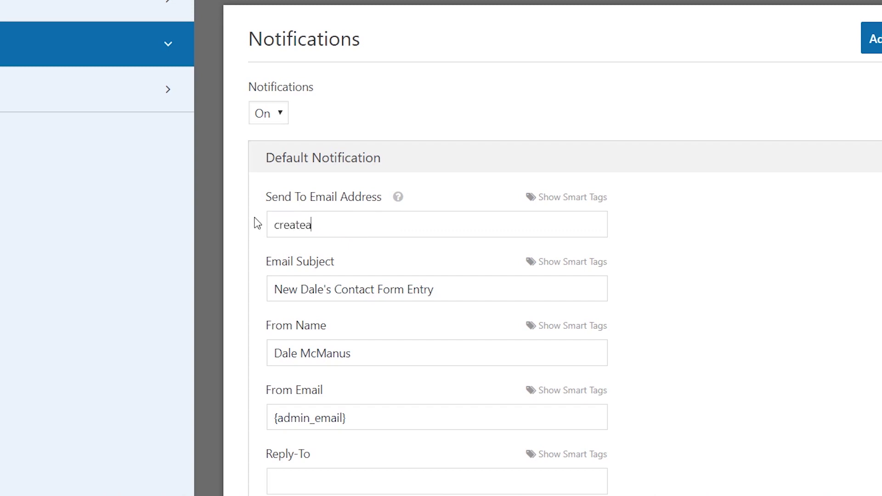
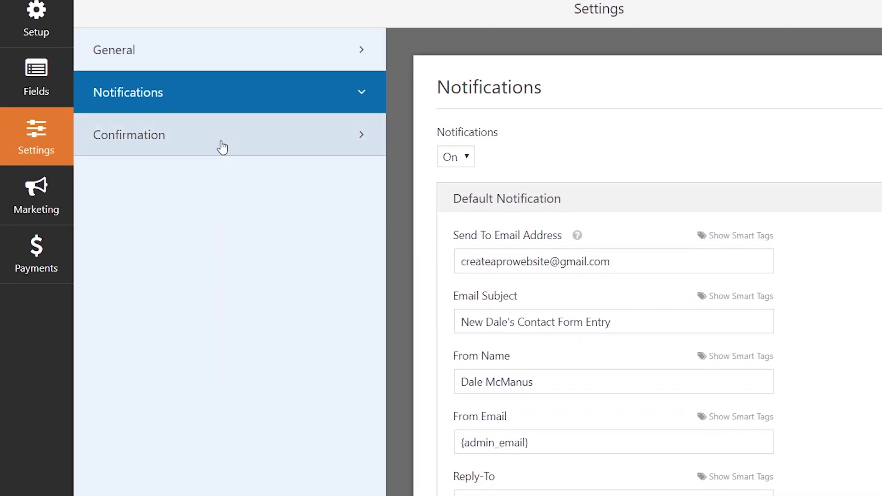
{"action": "left_click", "coordinate": [222, 145]}
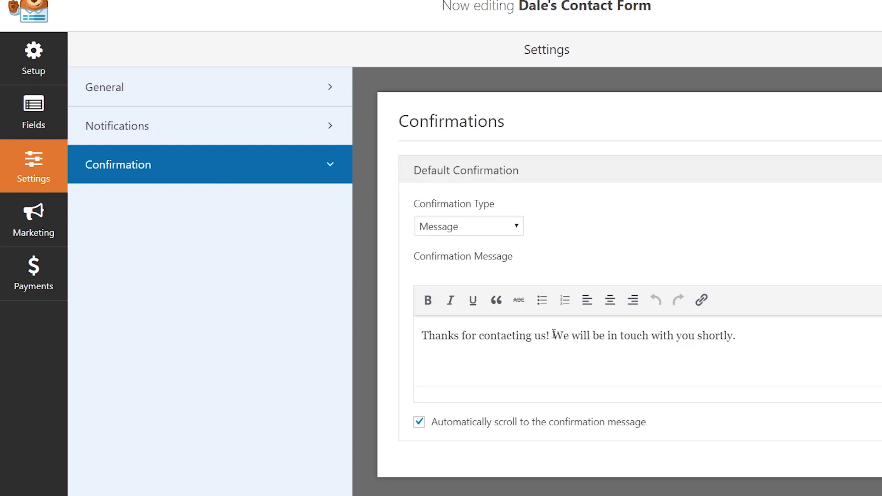
Keep the Message confirmation type, save the form, and exit the builder
{"action": "left_click", "coordinate": [516, 227]}
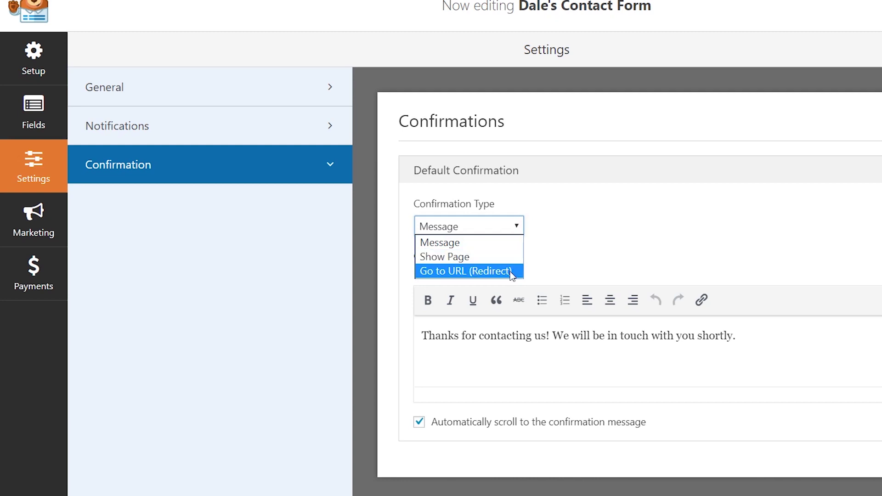
{"action": "left_click", "coordinate": [591, 229]}
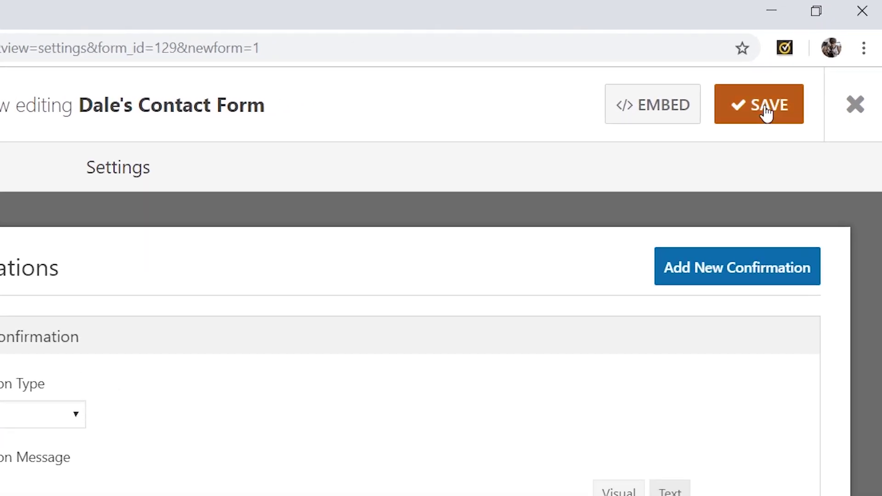
{"action": "left_click", "coordinate": [766, 113]}
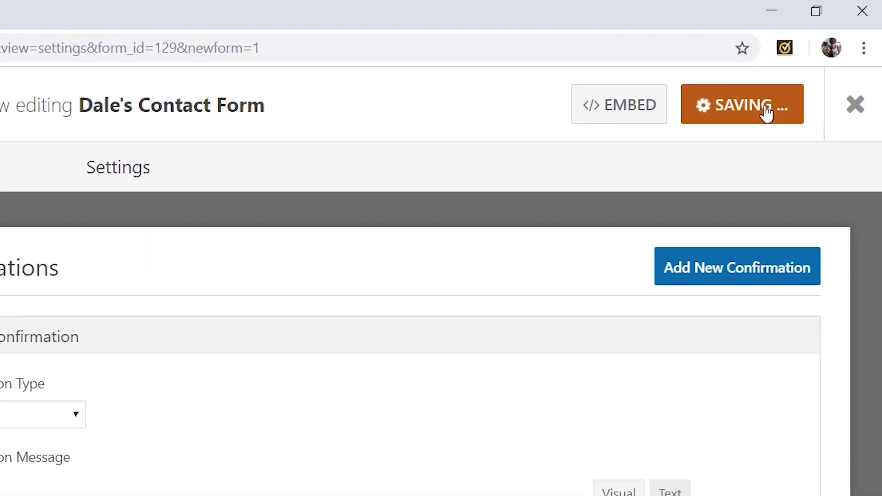
{"action": "left_click", "coordinate": [855, 110]}
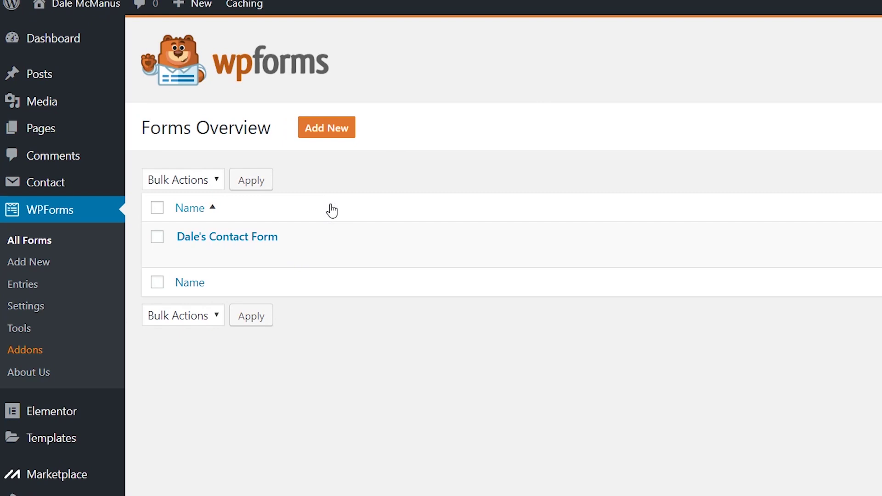
Create a new page from Pages > Add New and title it 'Contact'
{"action": "mouse_move", "coordinate": [243, 221]}
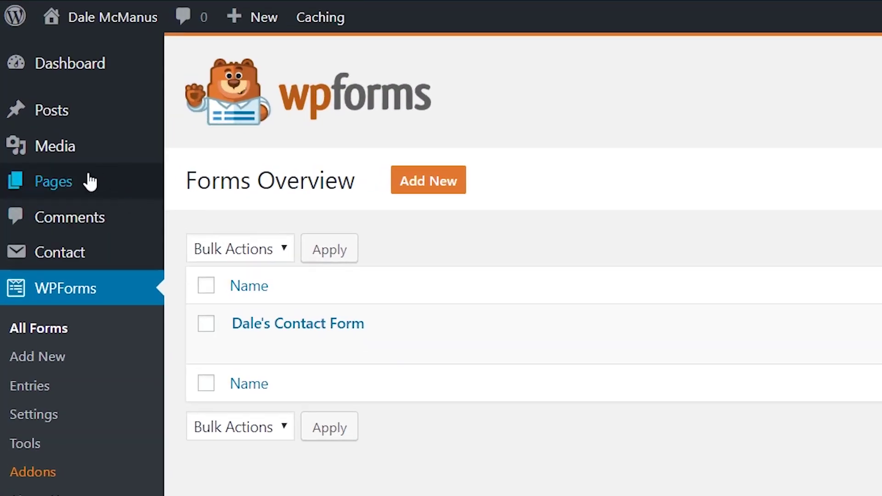
{"action": "mouse_move", "coordinate": [50, 141]}
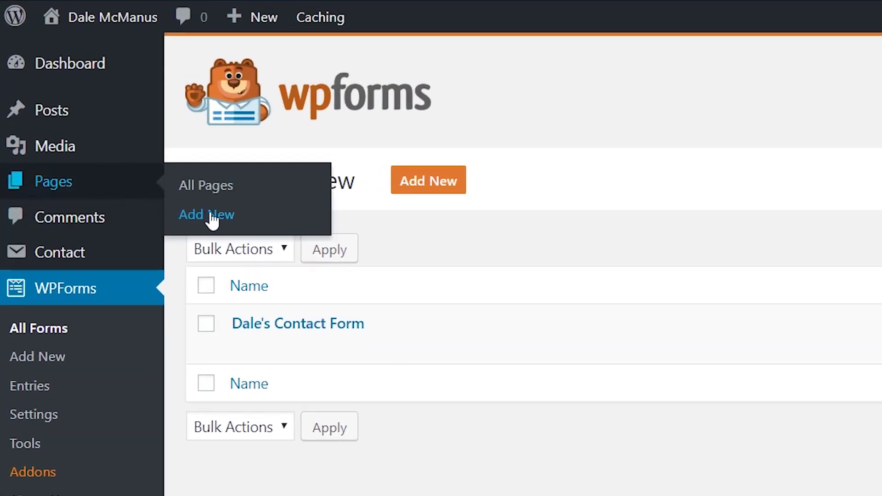
{"action": "left_click", "coordinate": [215, 215]}
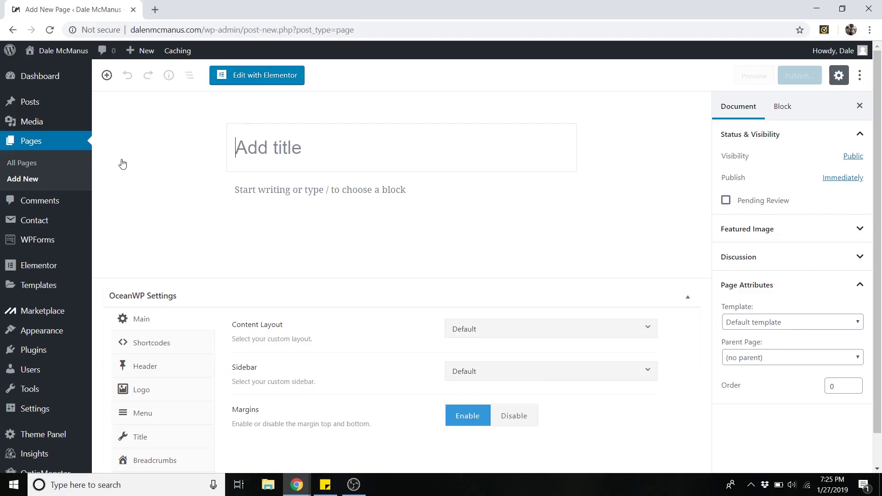
{"action": "type", "text": "Contact"}
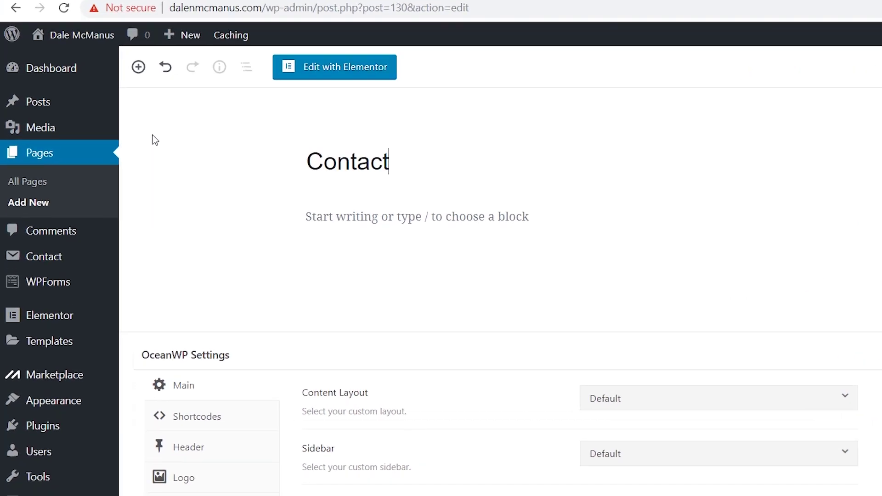
Insert a WPForms widget block on the Contact page and select the saved contact form
{"action": "left_click", "coordinate": [177, 57]}
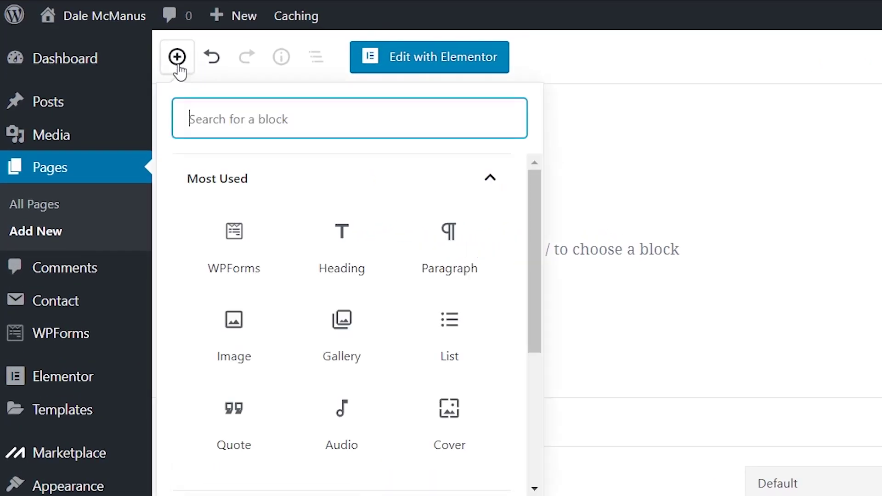
{"action": "scroll", "coordinate": [344, 315], "scroll_direction": "down", "scroll_amount": 5}
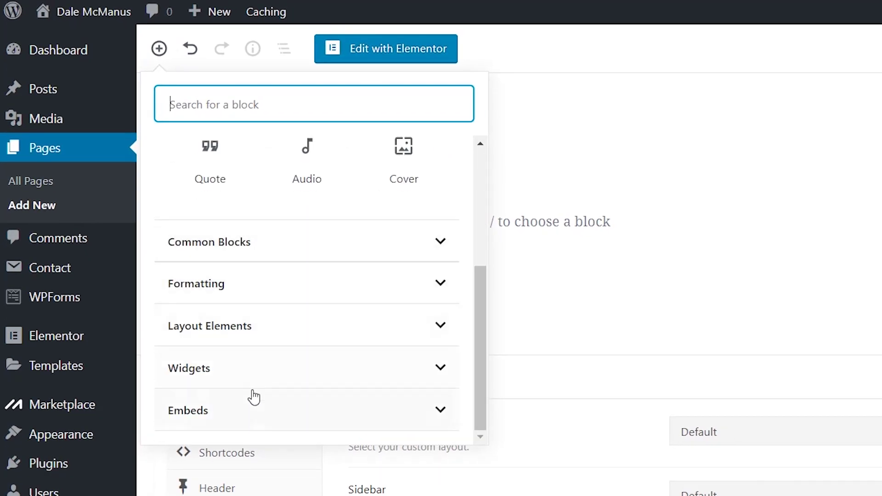
{"action": "left_click", "coordinate": [248, 374]}
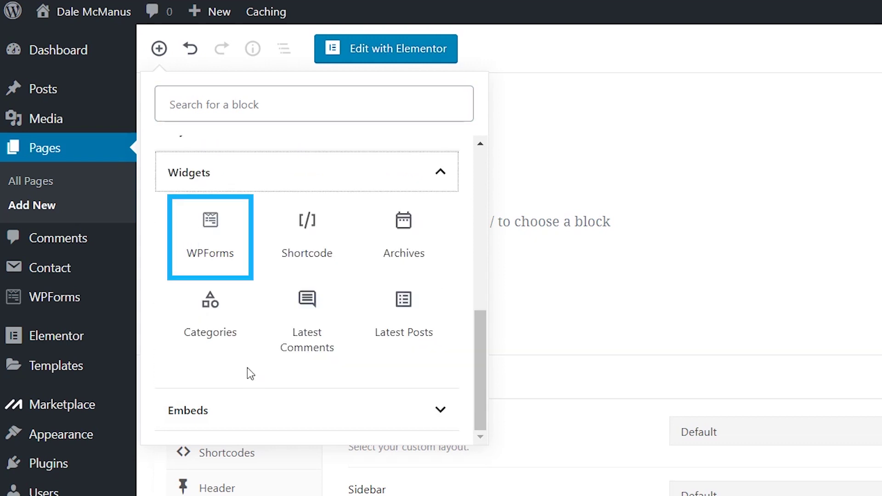
{"action": "left_click", "coordinate": [230, 247]}
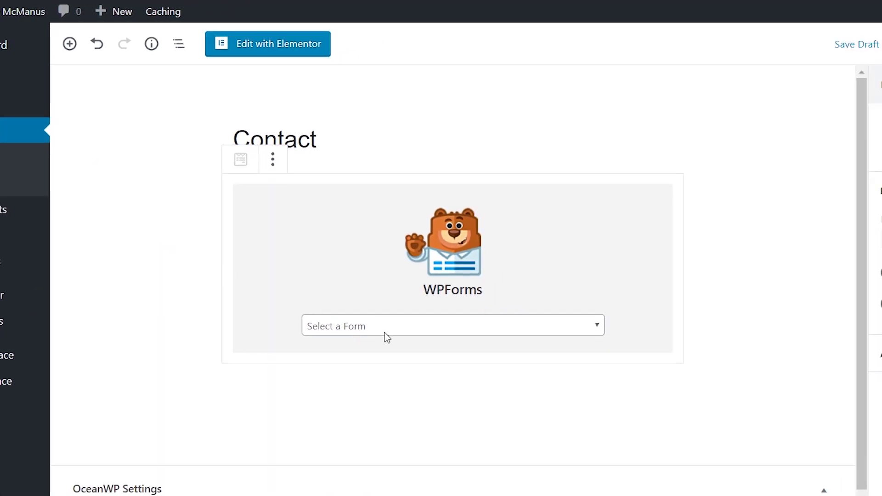
{"action": "left_click", "coordinate": [388, 332]}
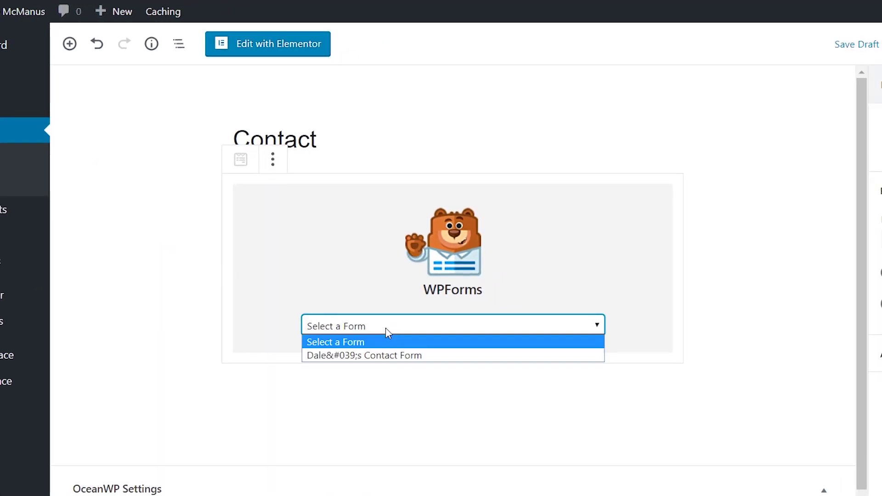
{"action": "left_click", "coordinate": [380, 356]}
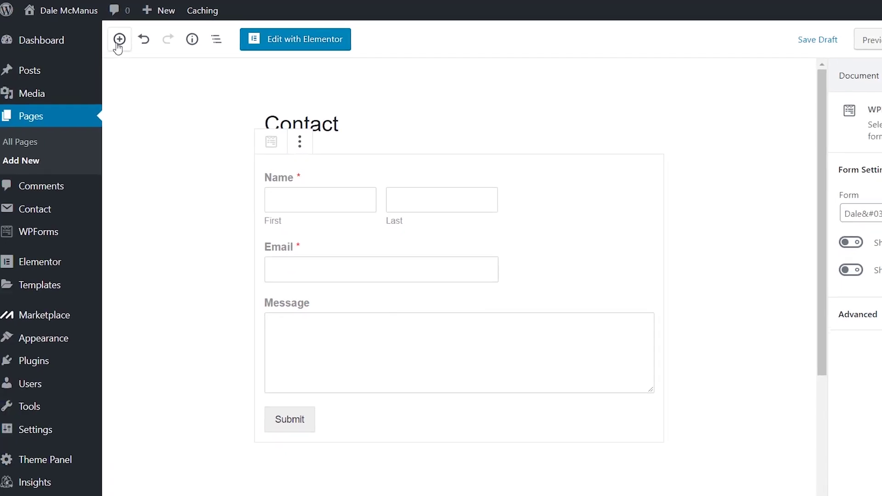
Add a 'Contact Me' heading block and move it above the form
{"action": "left_click", "coordinate": [118, 42]}
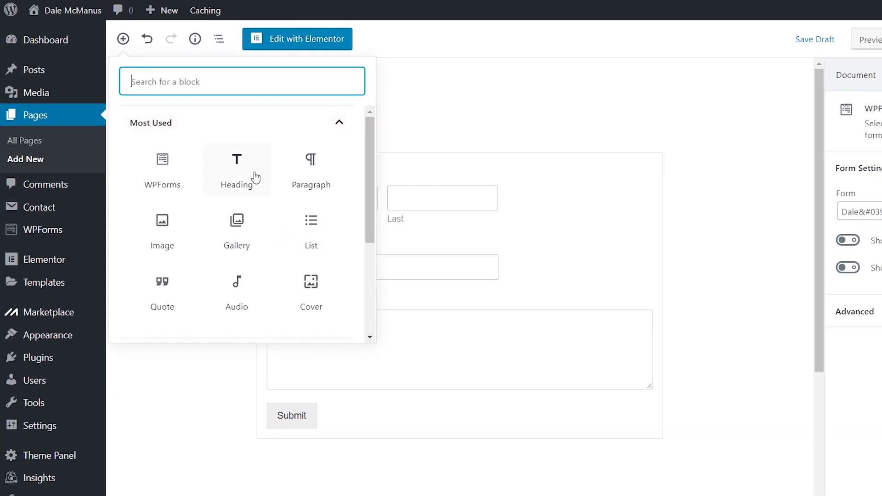
{"action": "left_click", "coordinate": [249, 176]}
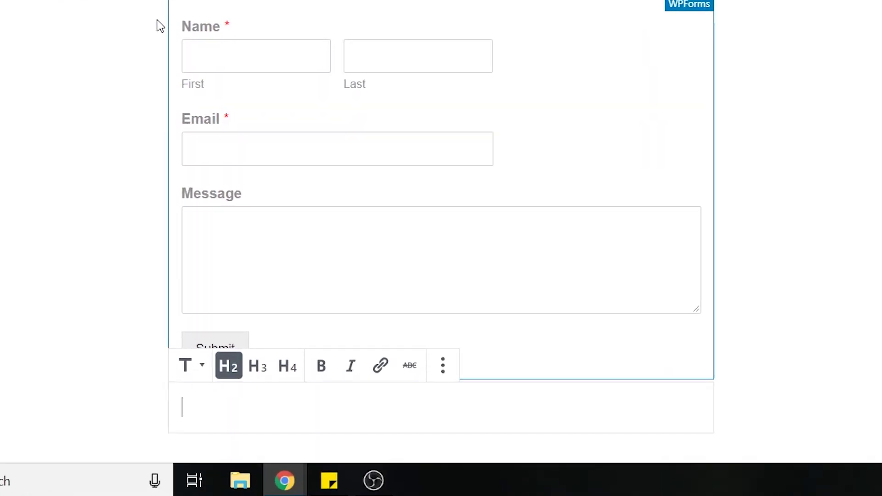
{"action": "type", "text": "Contact Me"}
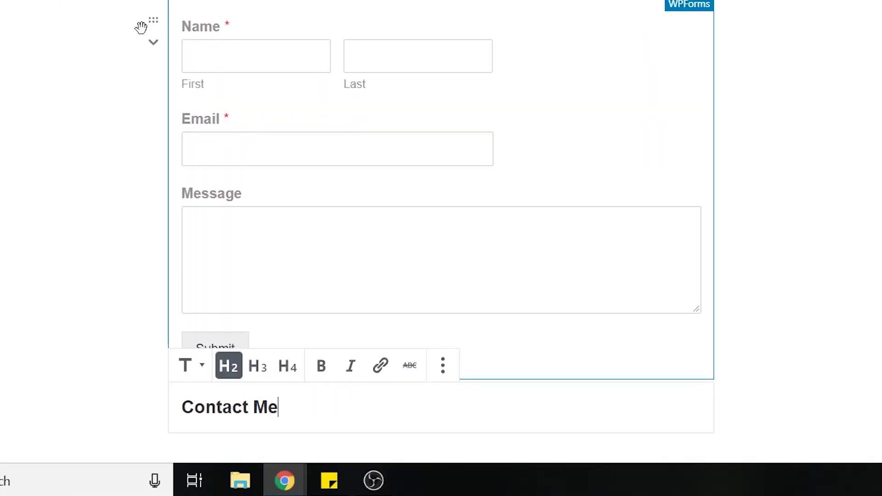
{"action": "left_click", "coordinate": [154, 387]}
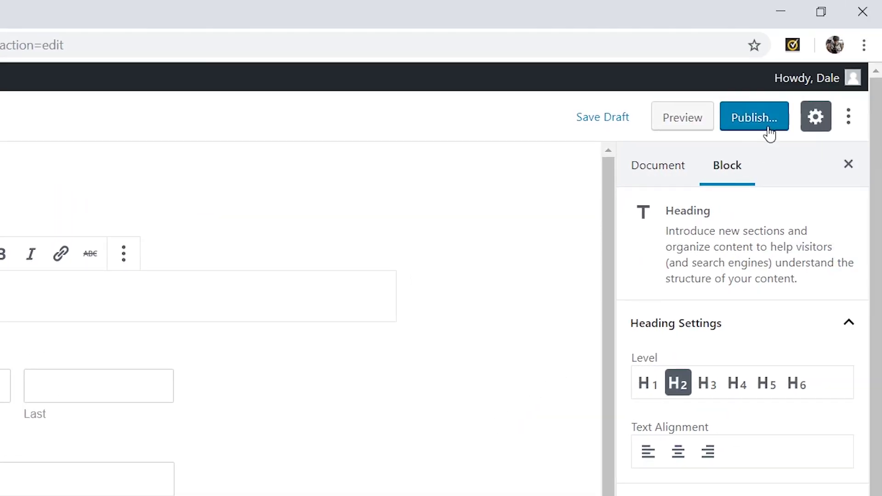
Publish the Contact page, confirming in the pre-publish panel, and view the live page
{"action": "left_click", "coordinate": [769, 135]}
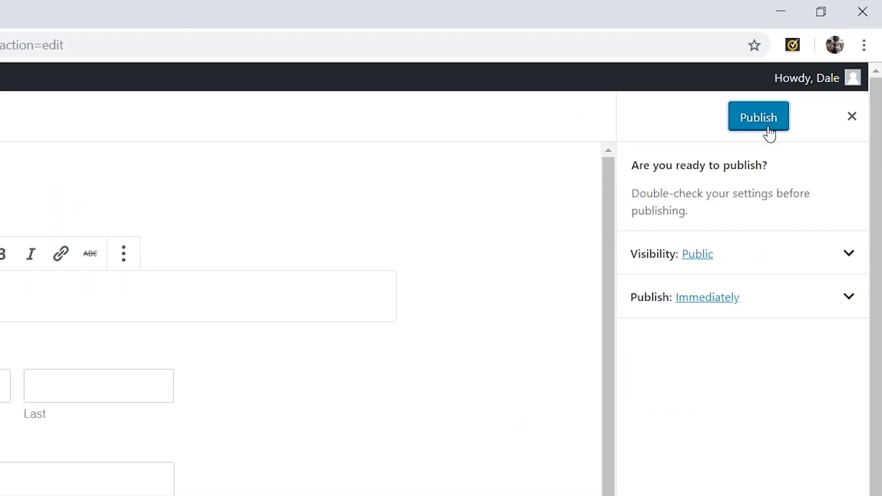
{"action": "left_click", "coordinate": [768, 131]}
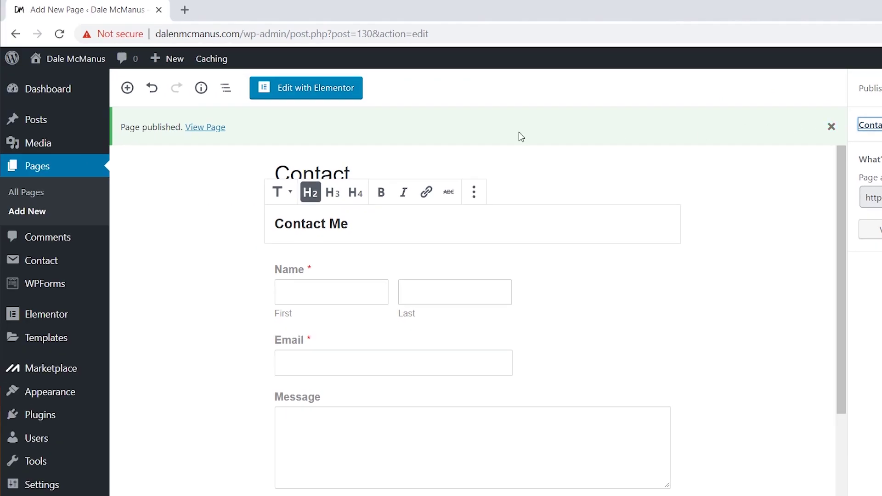
{"action": "left_click", "coordinate": [205, 128]}
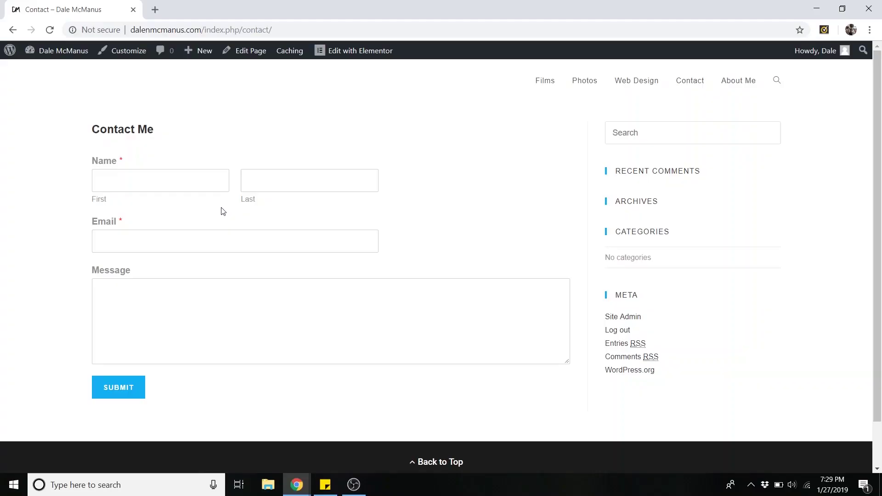
Go from the admin bar to the Dashboard, then to Pages > All Pages, and scroll the page list
{"action": "mouse_move", "coordinate": [62, 58]}
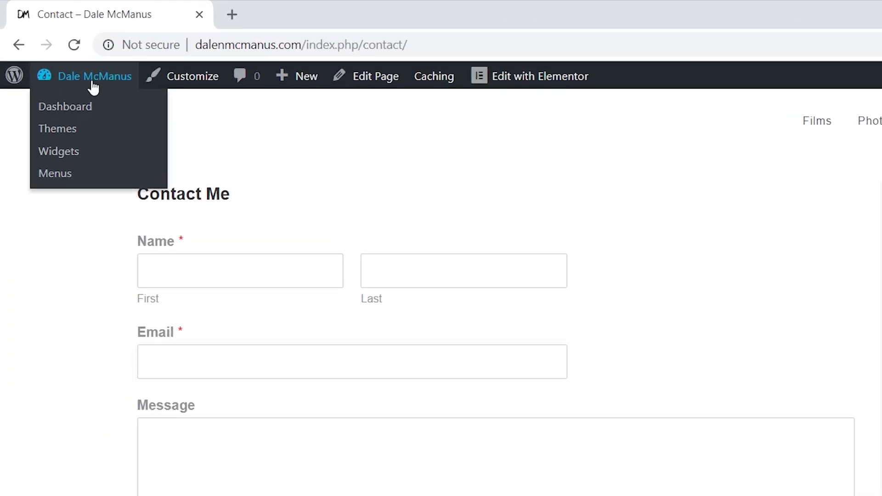
{"action": "left_click", "coordinate": [93, 112]}
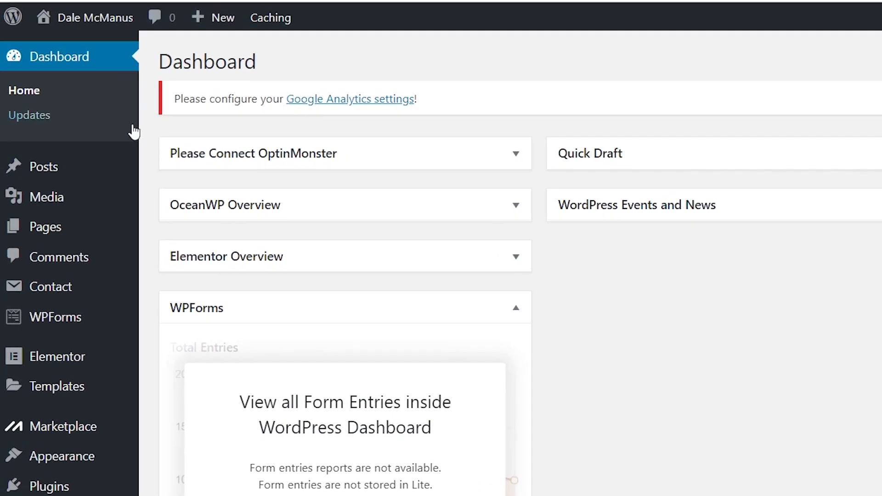
{"action": "mouse_move", "coordinate": [80, 230]}
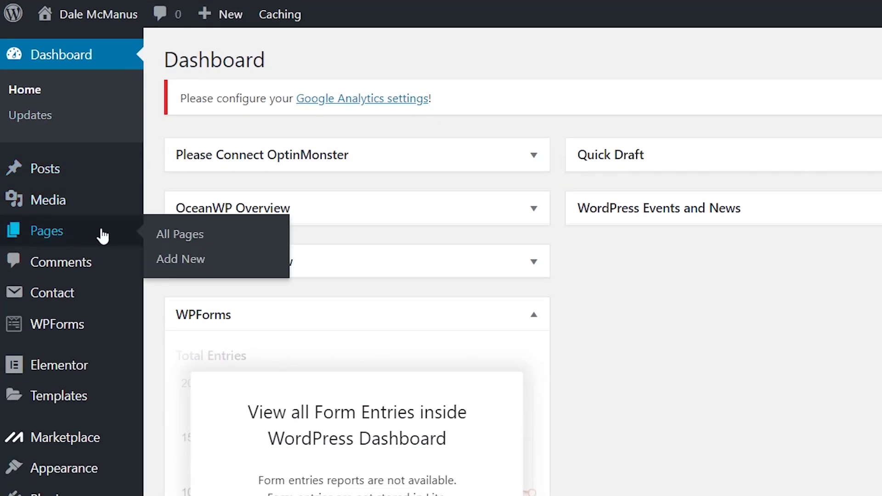
{"action": "left_click", "coordinate": [214, 238]}
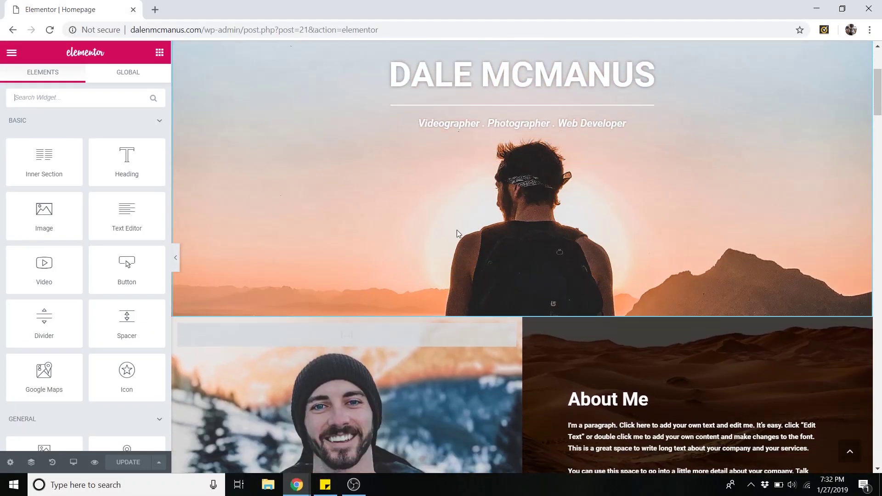
Add an empty section below the Contact Me heading and drop a WPForms widget into it
{"action": "scroll", "coordinate": [574, 285], "scroll_direction": "down", "scroll_amount": 20}
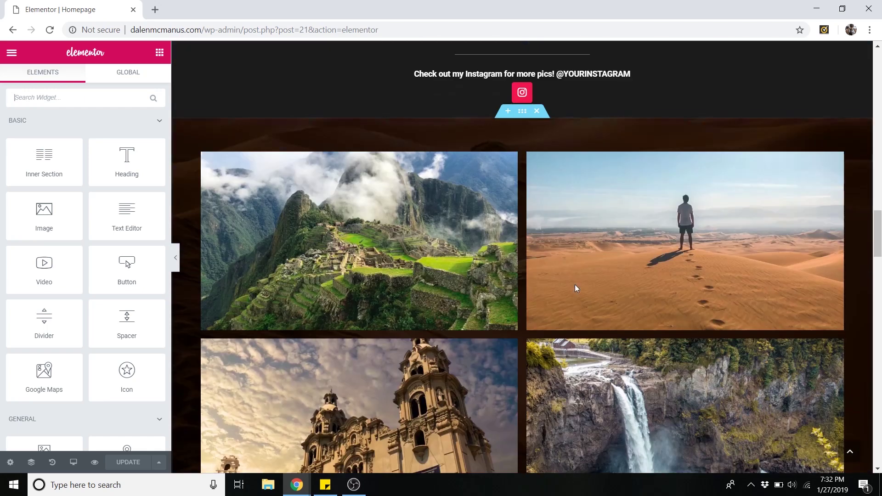
{"action": "scroll", "coordinate": [575, 293], "scroll_direction": "down", "scroll_amount": 1}
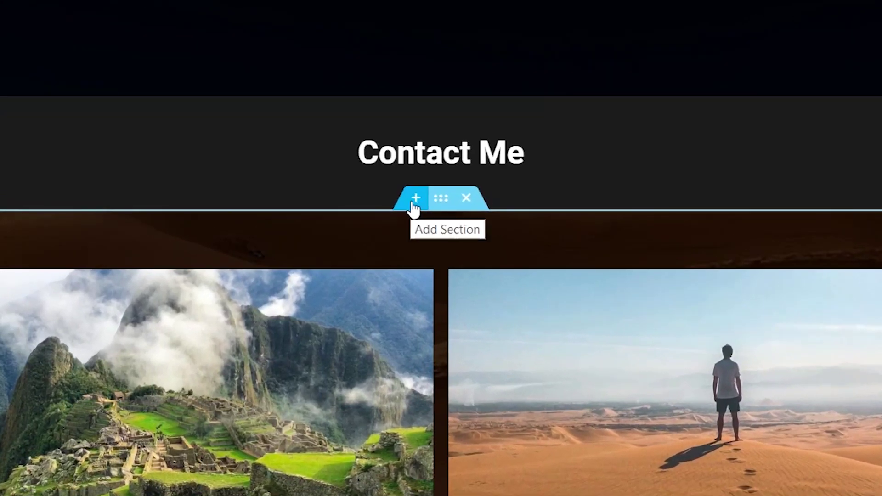
{"action": "left_click", "coordinate": [414, 202]}
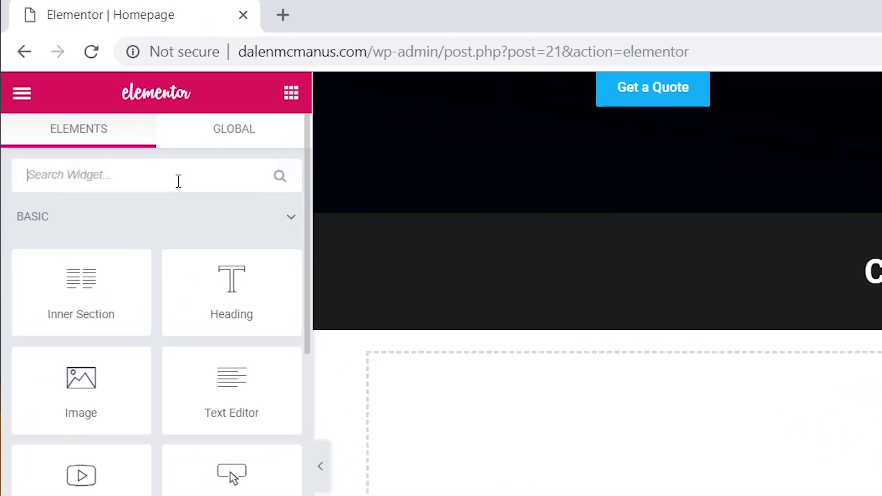
{"action": "type", "text": "wpforms"}
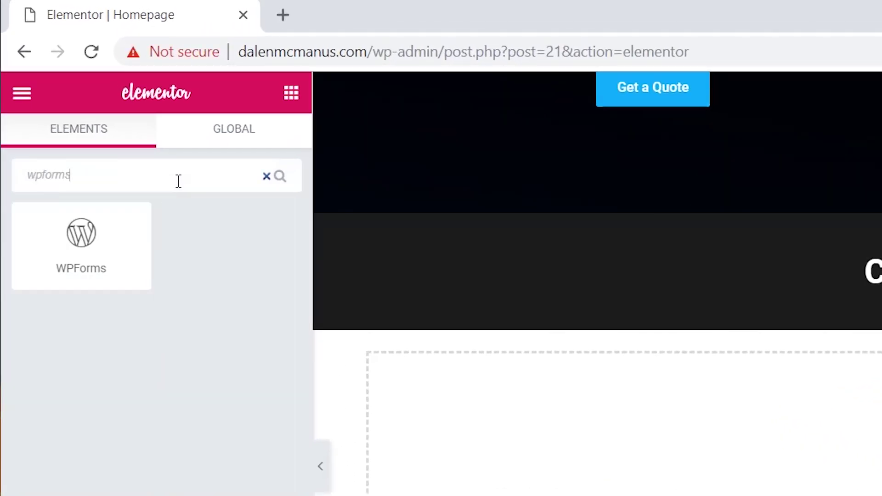
{"action": "left_click_drag", "start_coordinate": [112, 236], "coordinate": [504, 292]}
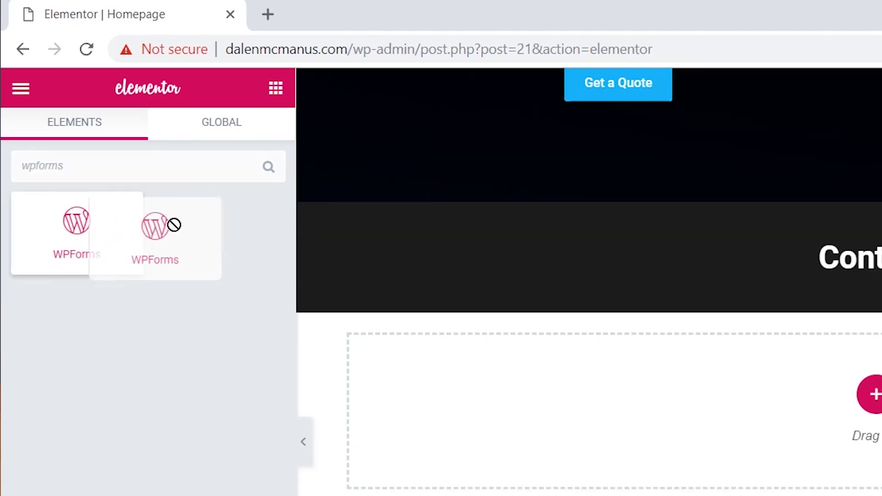
{"action": "left_click_drag", "start_coordinate": [289, 166], "coordinate": [509, 235]}
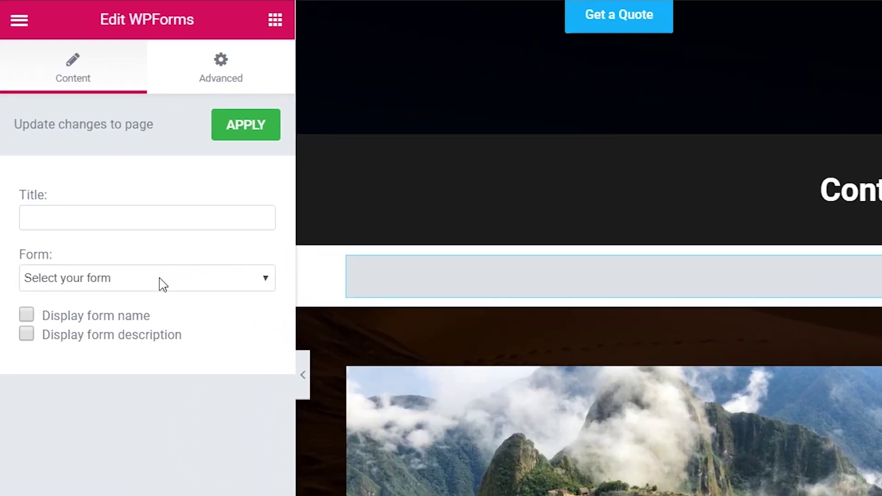
Select the site's contact form in the widget's Form dropdown so the form preview renders
{"action": "left_click", "coordinate": [161, 284]}
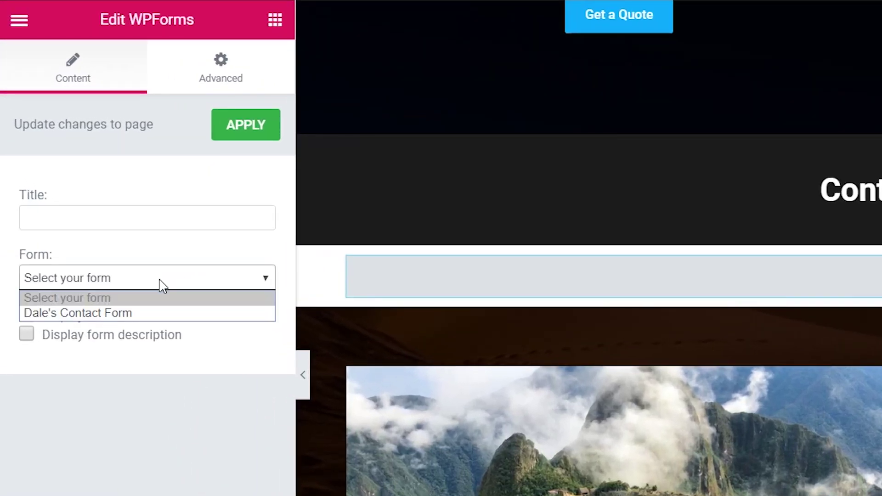
{"action": "left_click", "coordinate": [150, 314]}
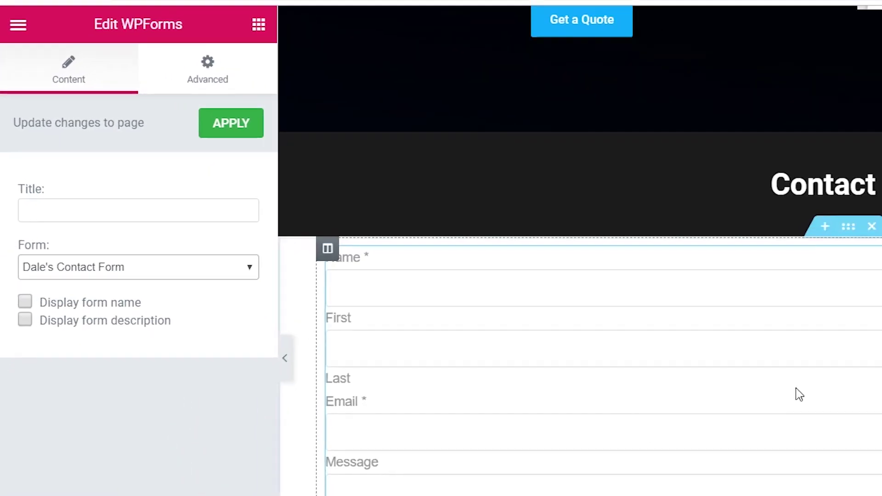
{"action": "scroll", "coordinate": [865, 405], "scroll_direction": "down", "scroll_amount": 1}
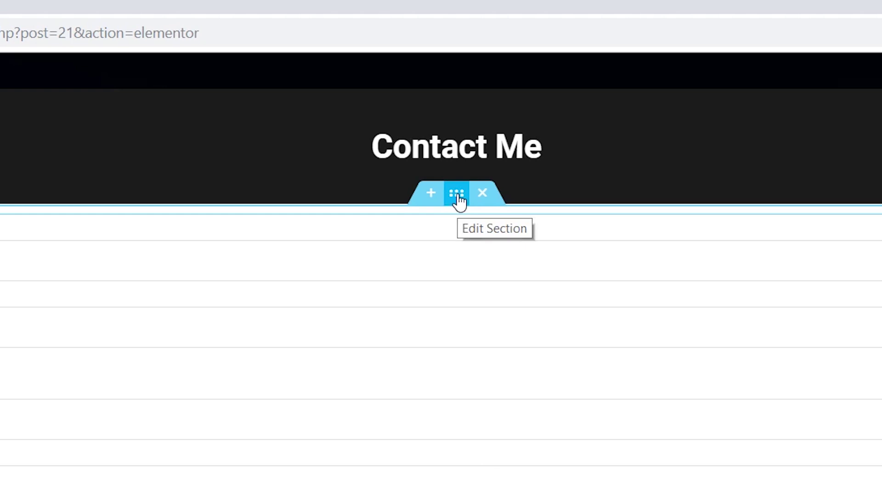
Set the Contact section's content width to 731 and top and bottom padding to 20 px, then preview mobile
{"action": "left_click", "coordinate": [457, 195]}
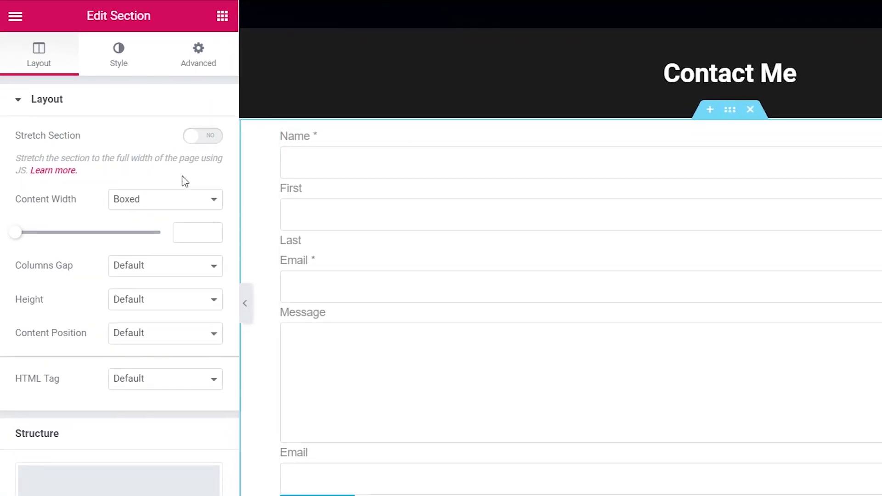
{"action": "left_click_drag", "start_coordinate": [19, 241], "coordinate": [45, 249]}
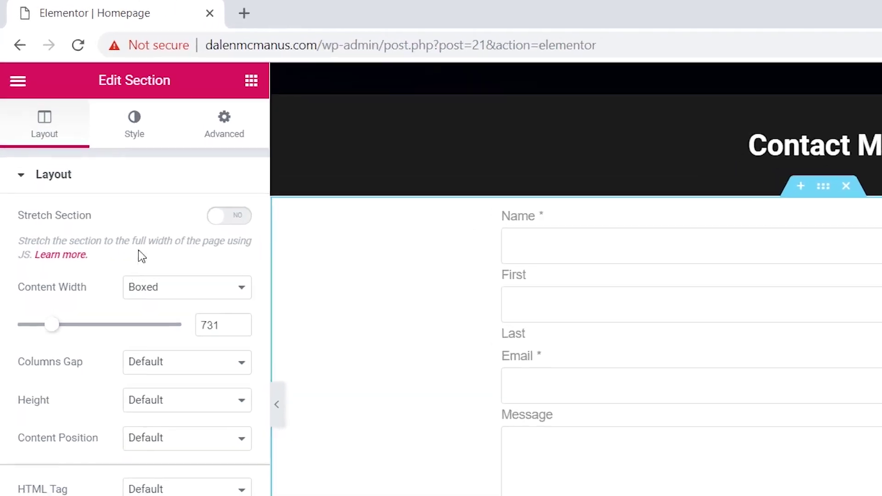
{"action": "left_click", "coordinate": [242, 146]}
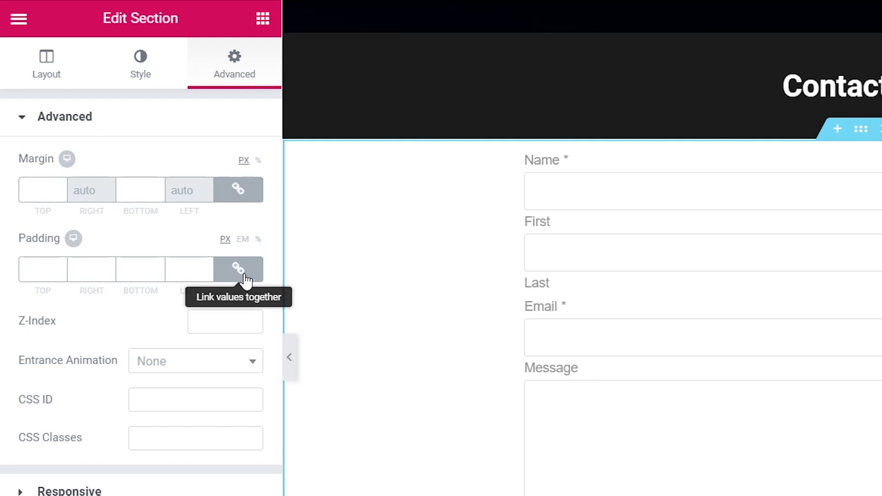
{"action": "left_click", "coordinate": [244, 278]}
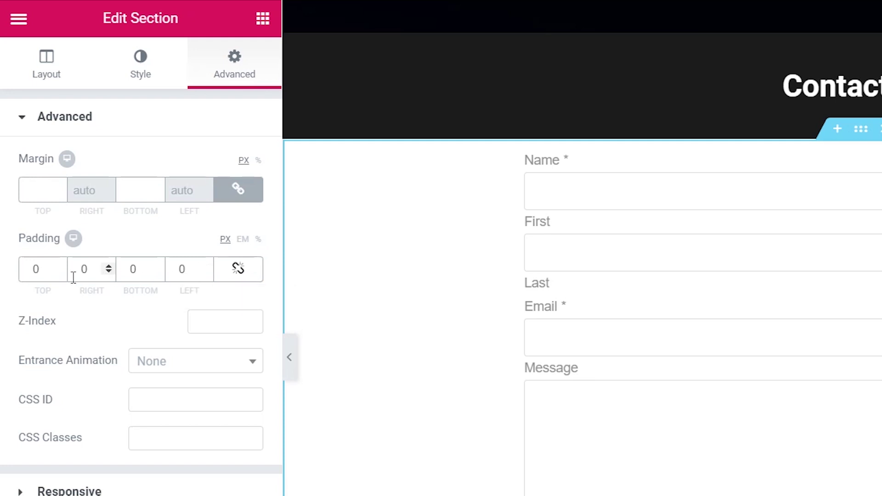
{"action": "type", "text": "20"}
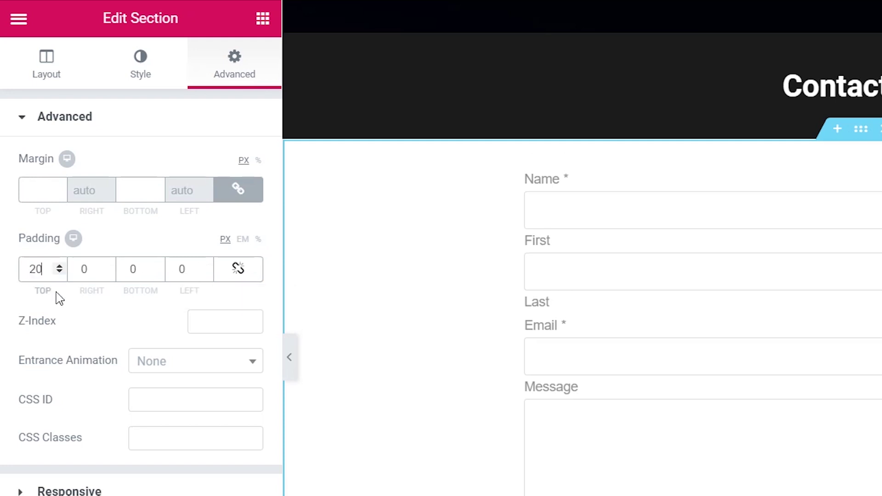
{"action": "left_click", "coordinate": [123, 268]}
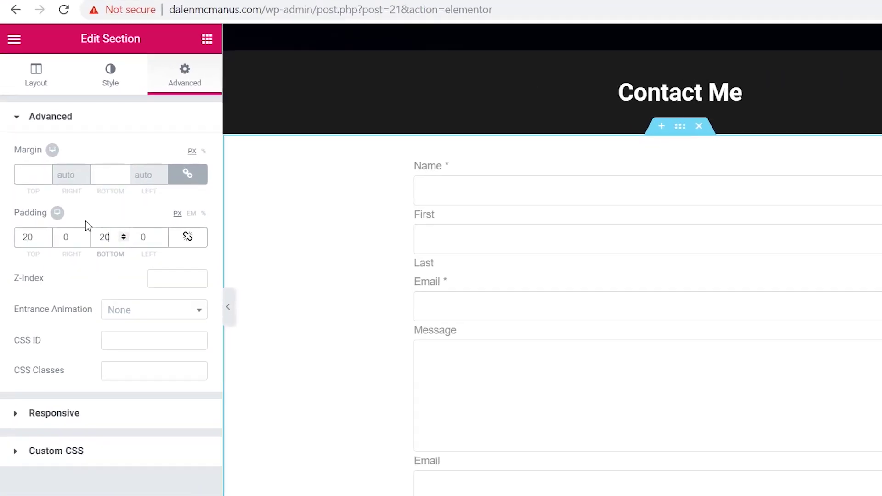
{"action": "left_click", "coordinate": [44, 188]}
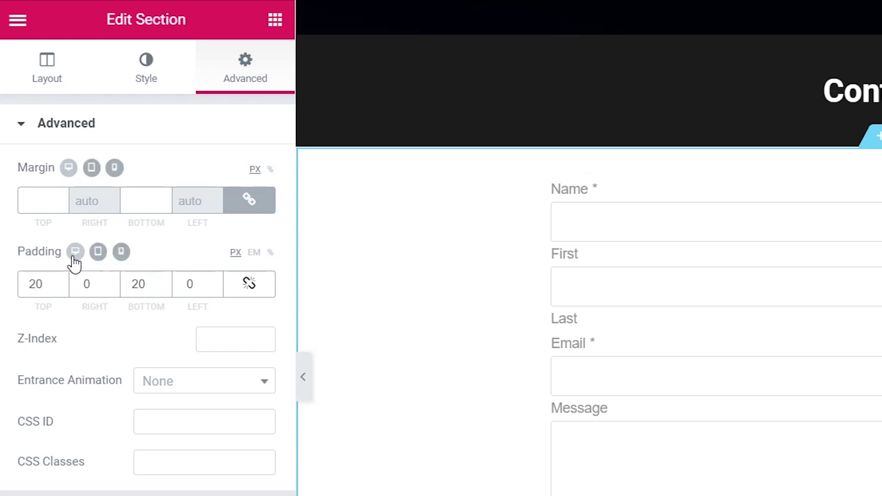
{"action": "left_click", "coordinate": [121, 256]}
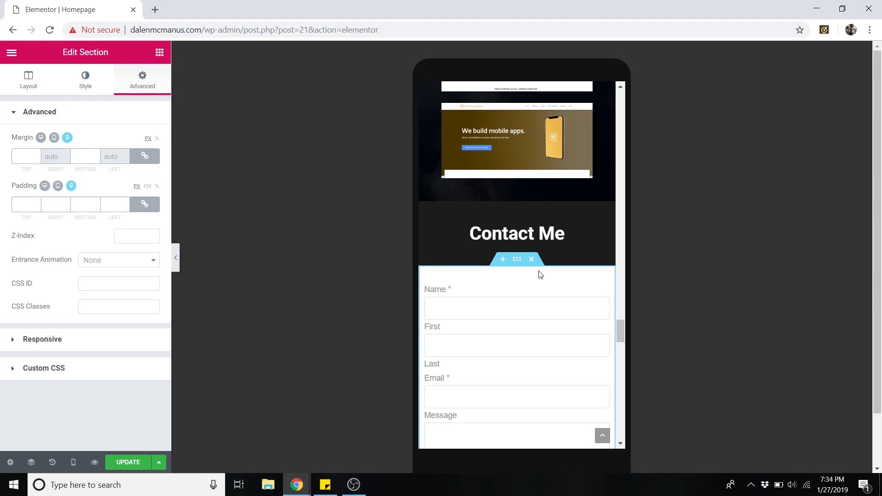
Scroll the phone preview to review how the contact form looks on mobile
{"action": "scroll", "coordinate": [576, 301], "scroll_direction": "down", "scroll_amount": 4}
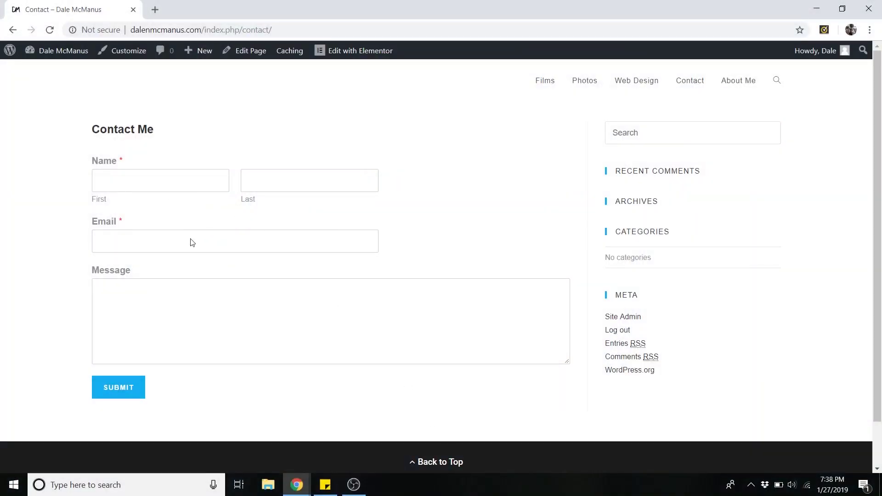
Fill in a test first and last name, email address and the message 'This is a test.', then submit
{"action": "left_click", "coordinate": [129, 178]}
{"action": "left_click", "coordinate": [254, 178]}
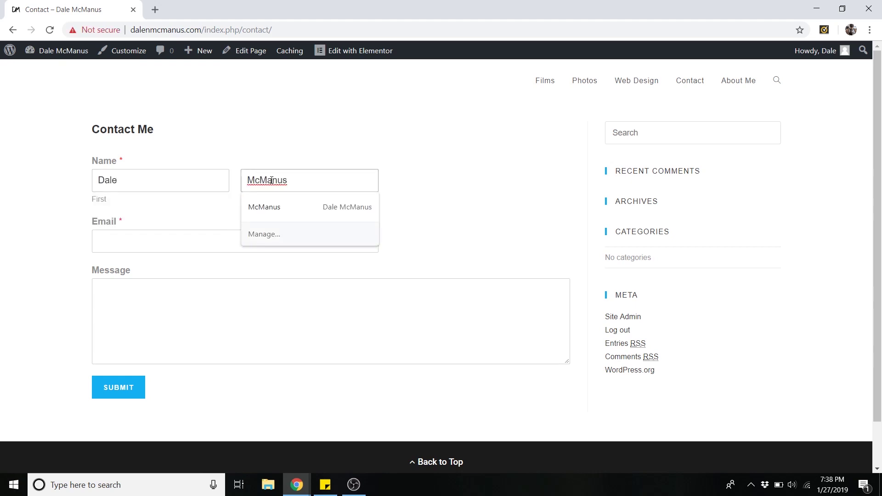
{"action": "left_click", "coordinate": [164, 246]}
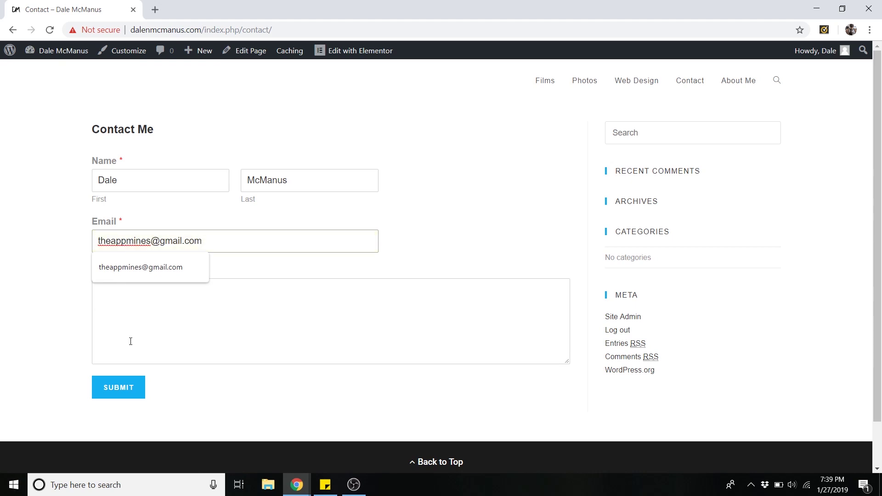
{"action": "left_click", "coordinate": [130, 341]}
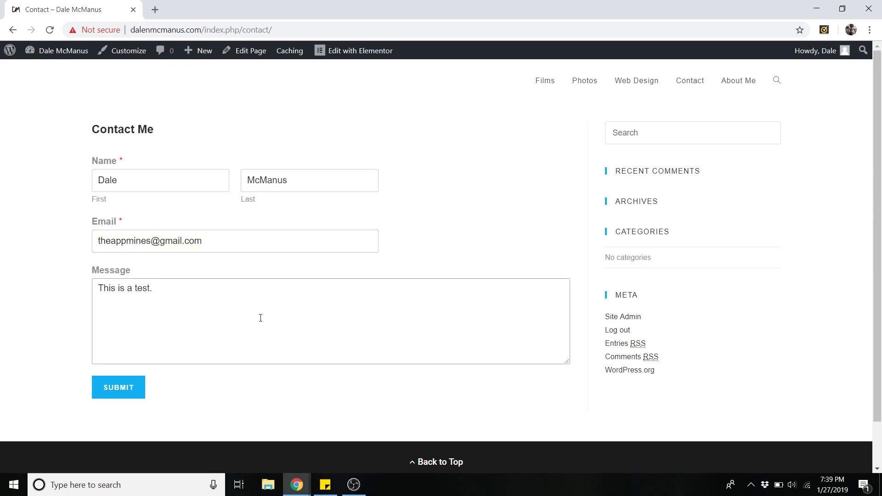
{"action": "left_click", "coordinate": [125, 393]}
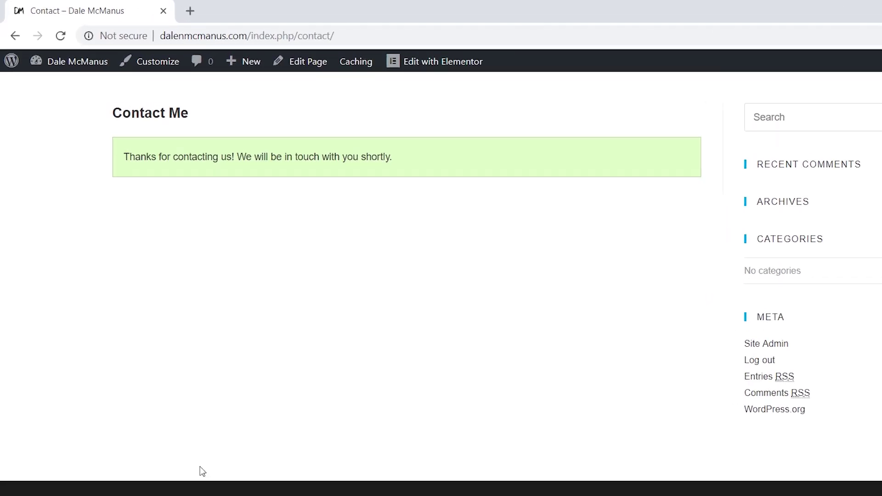
Open Gmail in a new browser tab
{"action": "left_click", "coordinate": [239, 20]}
{"action": "type", "text": "gmail.com"}
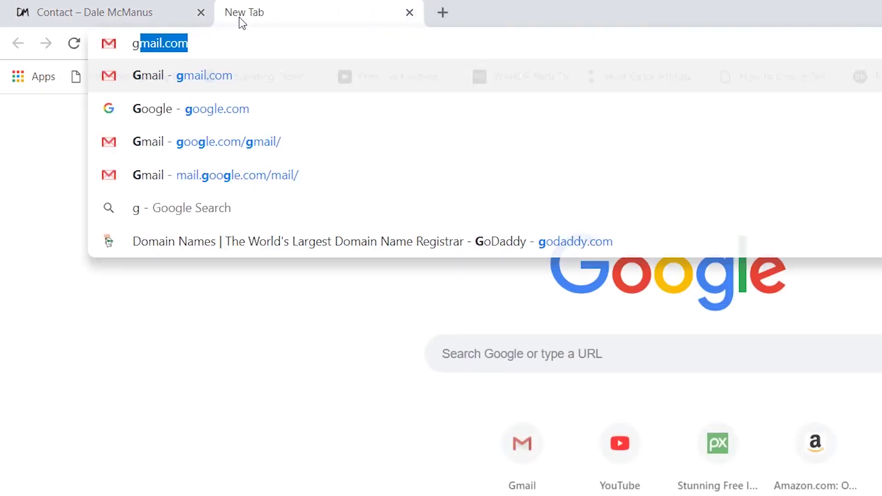
{"action": "key", "text": "Return"}
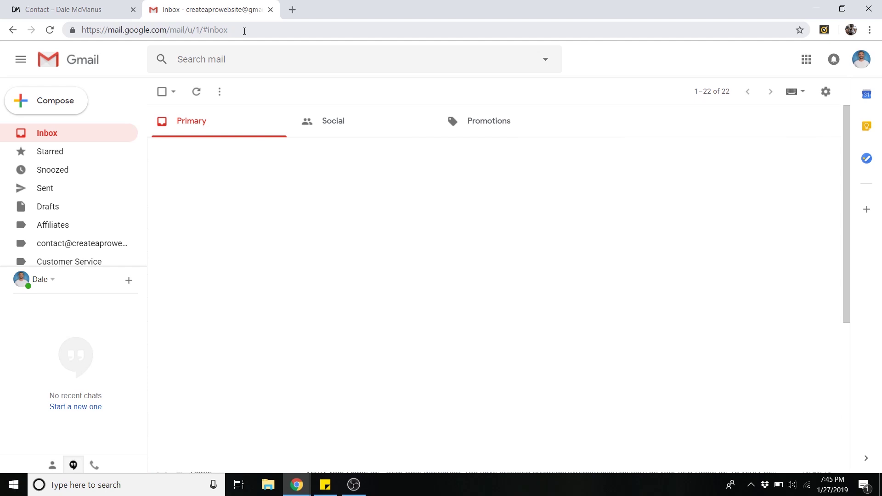
Expand the full label list in Gmail's sidebar and open the Spam folder
{"action": "scroll", "coordinate": [86, 202], "scroll_direction": "down", "scroll_amount": 3}
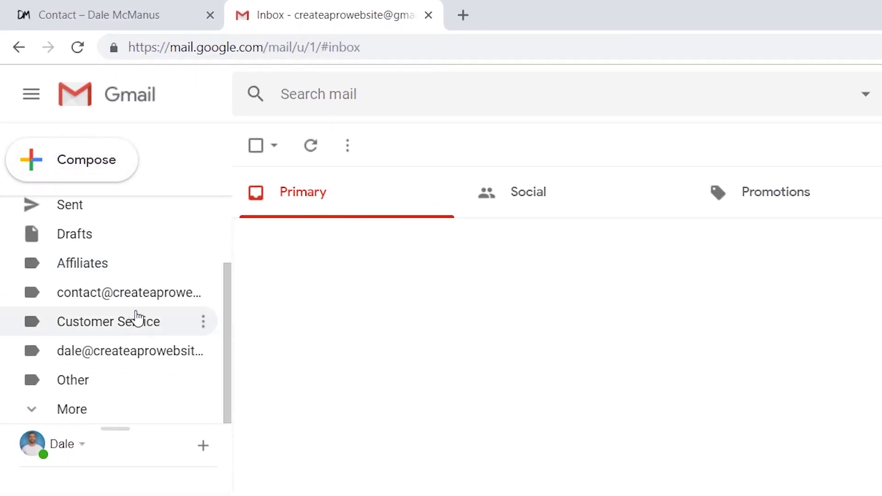
{"action": "left_click", "coordinate": [112, 416]}
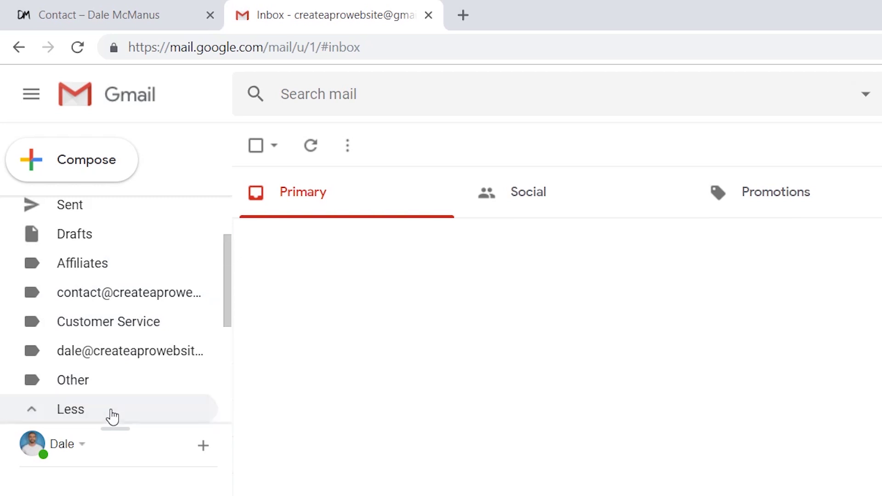
{"action": "scroll", "coordinate": [119, 388], "scroll_direction": "down", "scroll_amount": 5}
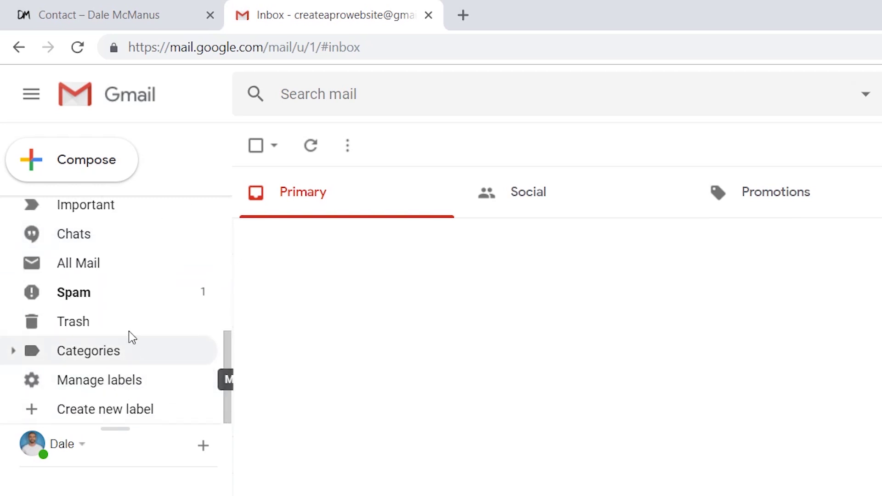
{"action": "left_click", "coordinate": [106, 301]}
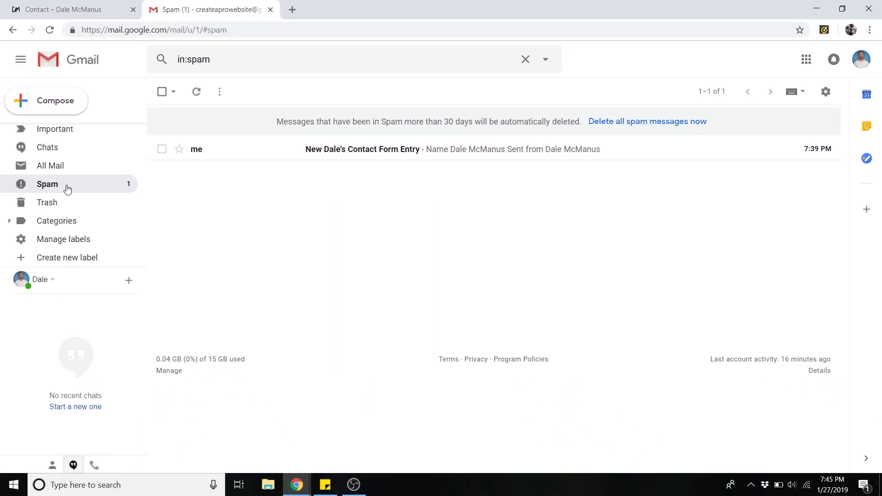
Open the Contact Form Entry e-mail in Spam and mark it Not spam
{"action": "left_click", "coordinate": [253, 158]}
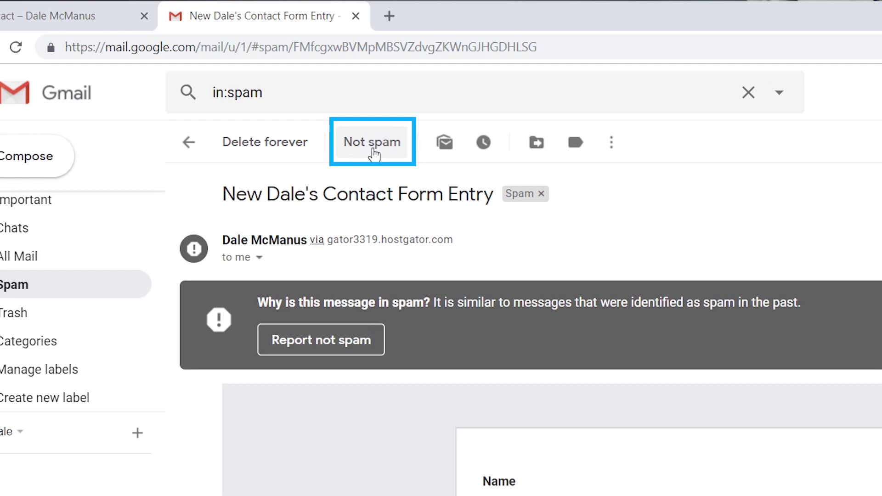
{"action": "left_click", "coordinate": [374, 153]}
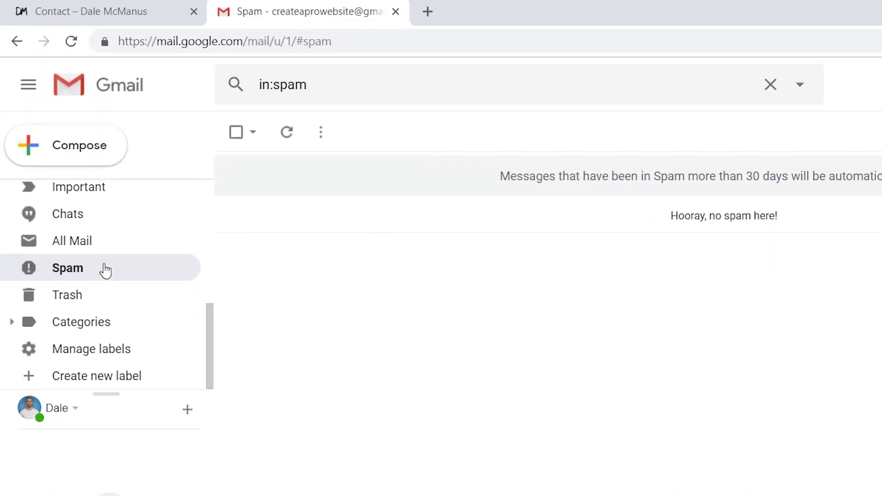
{"action": "scroll", "coordinate": [105, 271], "scroll_direction": "up", "scroll_amount": 4}
From the Inbox, start a new message to the e-mail address shown in the contact form entry
{"action": "left_click", "coordinate": [94, 204]}
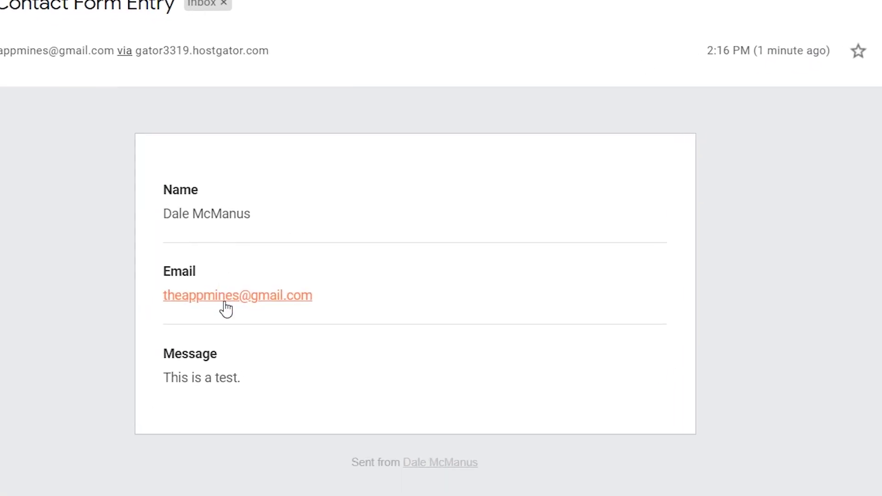
{"action": "left_click", "coordinate": [226, 306]}
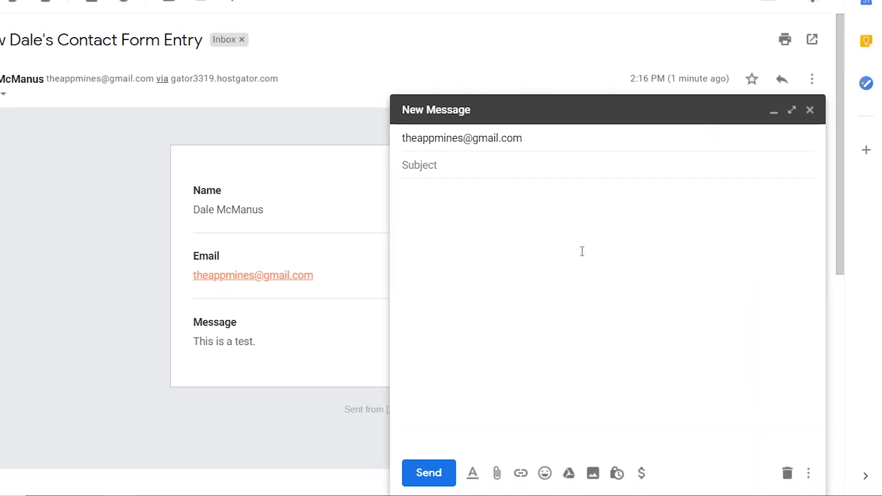